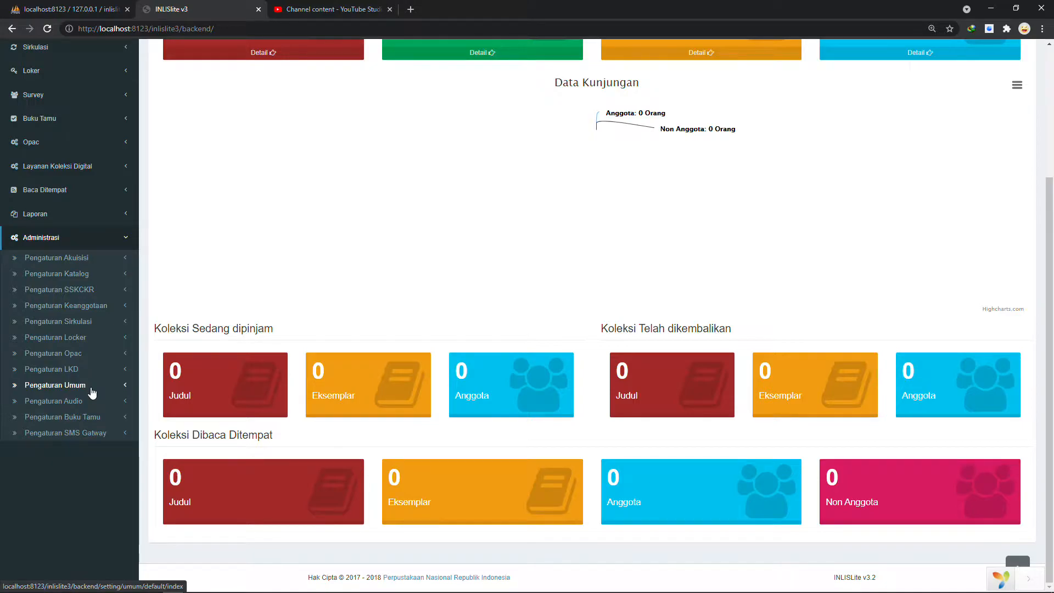
- Open the library name settings (Nama Perpustakaan) under the general administration settings and review the name field and the available library types
{"action": "left_click", "coordinate": [92, 391]}
{"action": "scroll", "coordinate": [99, 406], "scroll_direction": "down", "scroll_amount": 3}
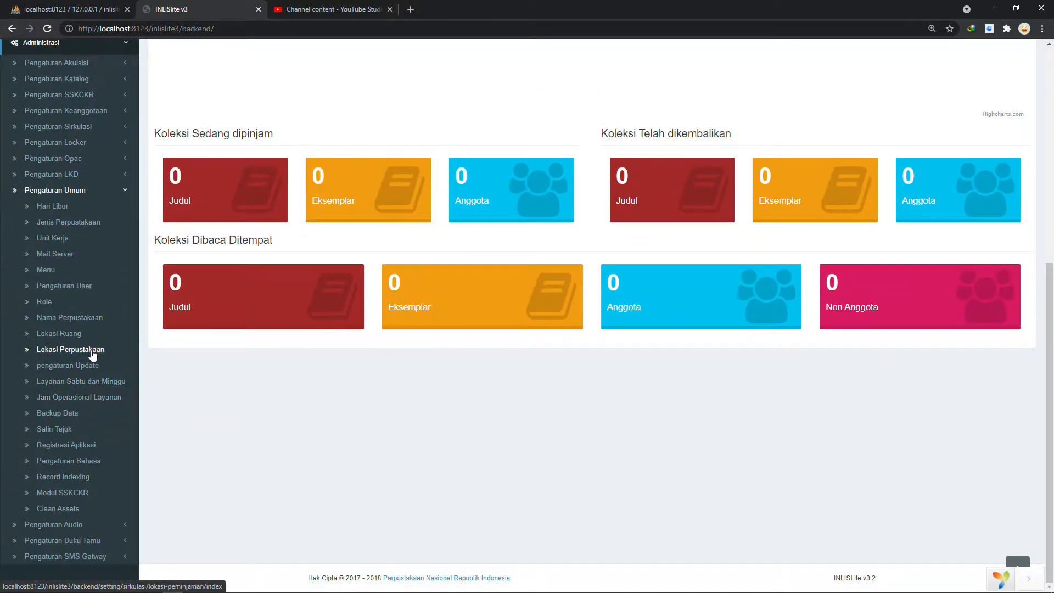
{"action": "left_click", "coordinate": [81, 319]}
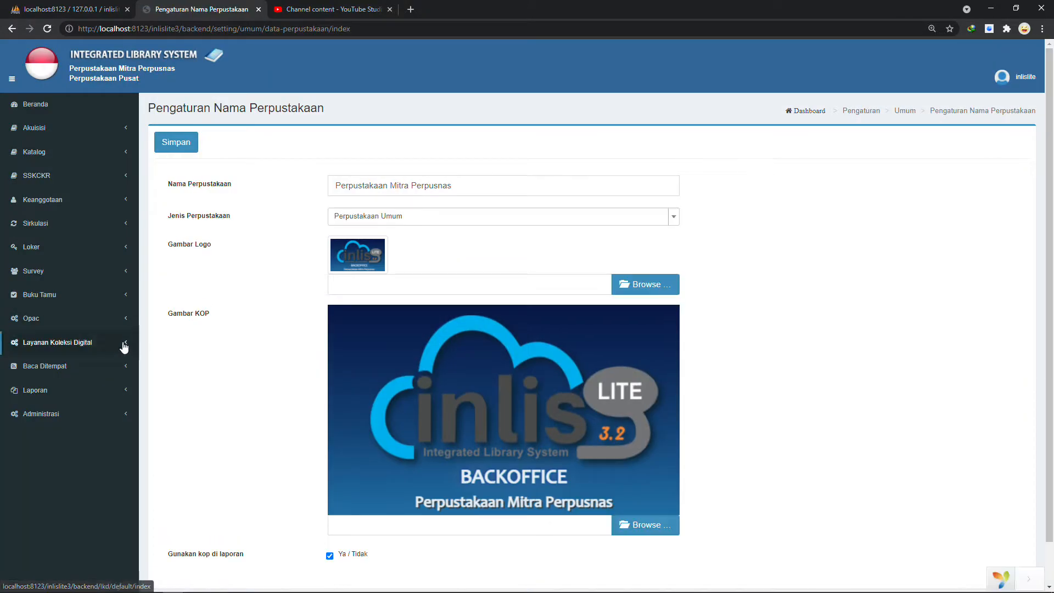
{"action": "left_click", "coordinate": [336, 187]}
{"action": "left_click_drag", "start_coordinate": [336, 185], "coordinate": [495, 181]}
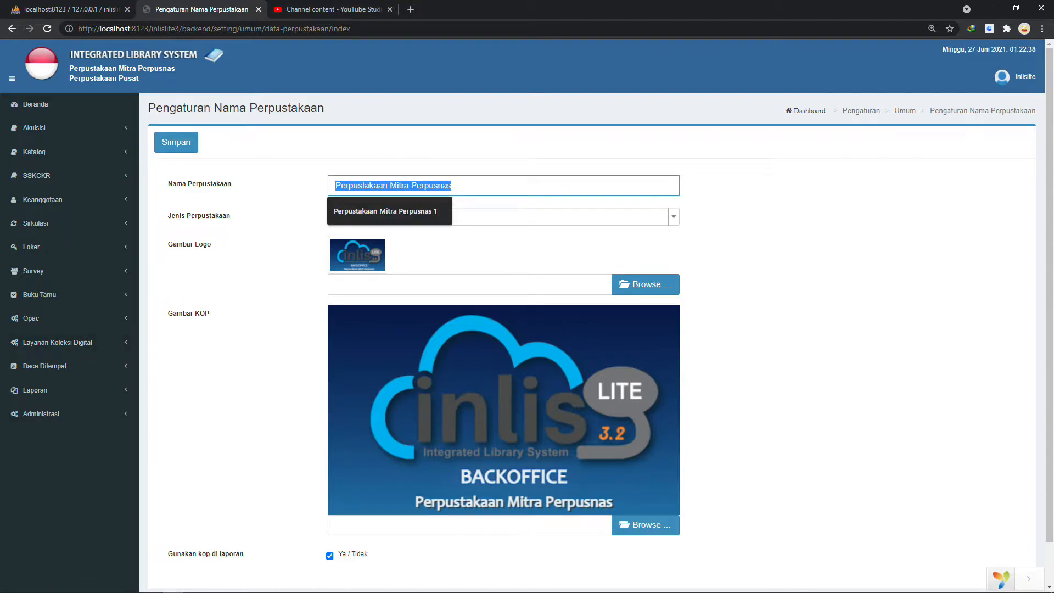
{"action": "left_click", "coordinate": [526, 177]}
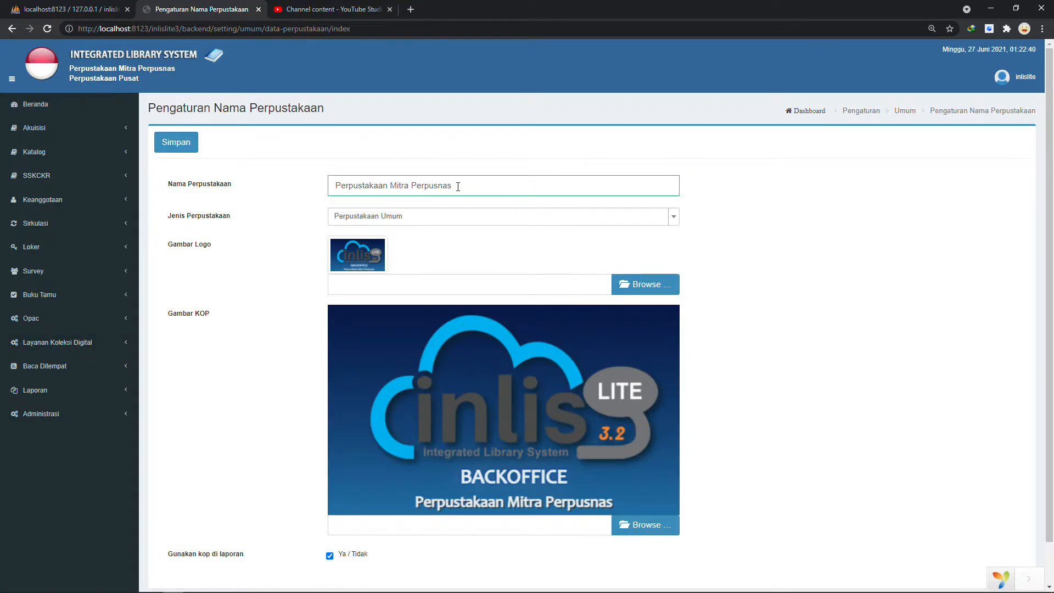
{"action": "left_click", "coordinate": [438, 217]}
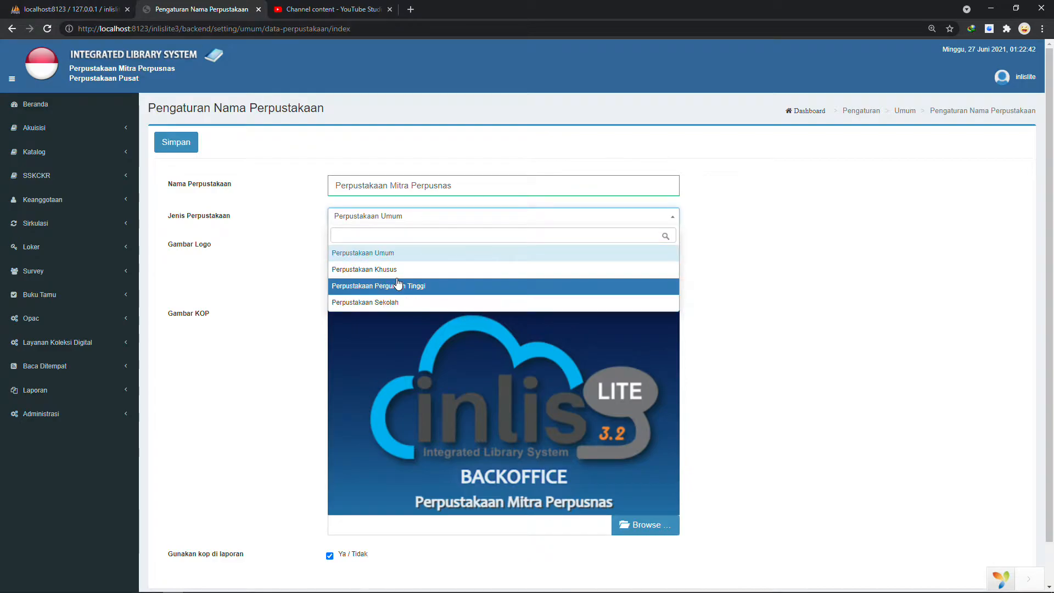
{"action": "left_click", "coordinate": [742, 332]}
{"action": "scroll", "coordinate": [693, 434], "scroll_direction": "down", "scroll_amount": 1}
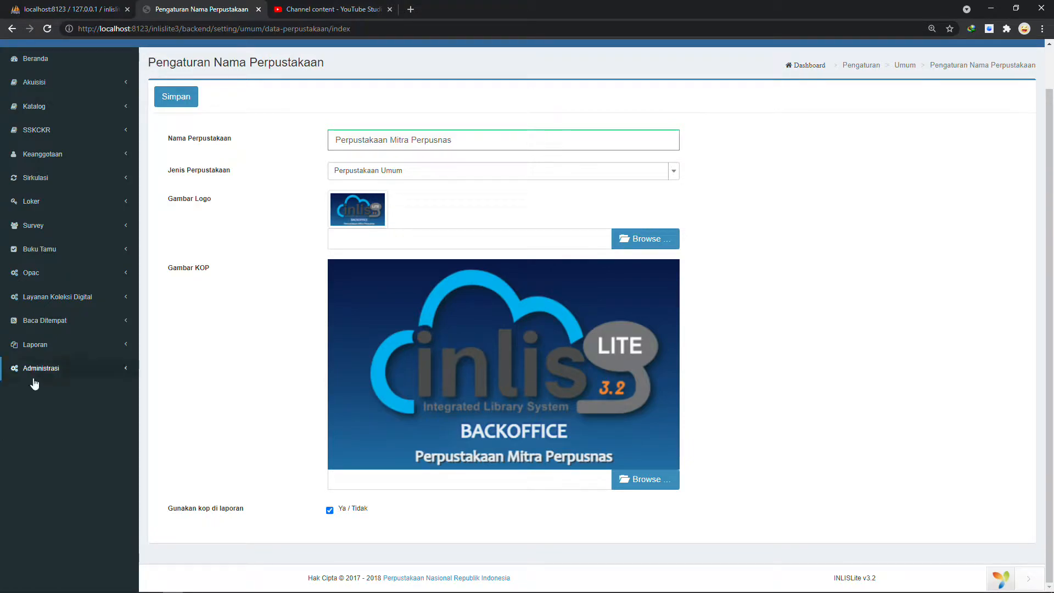
{"action": "scroll", "coordinate": [280, 176], "scroll_direction": "up", "scroll_amount": 1}
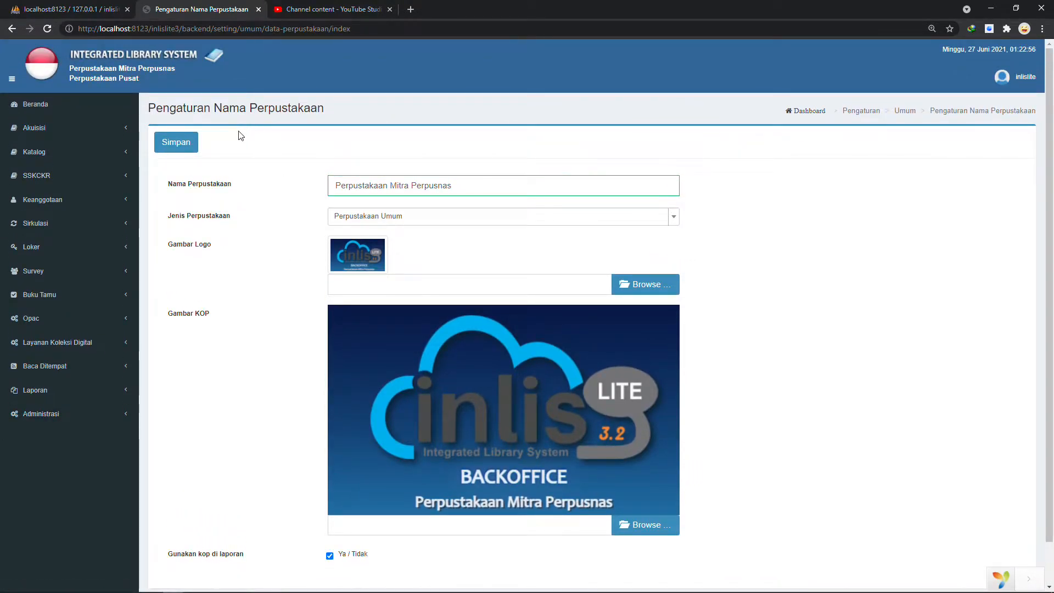
- Open the library locations list (Lokasi Perpustakaan) from the general administration settings
{"action": "left_click", "coordinate": [114, 413]}
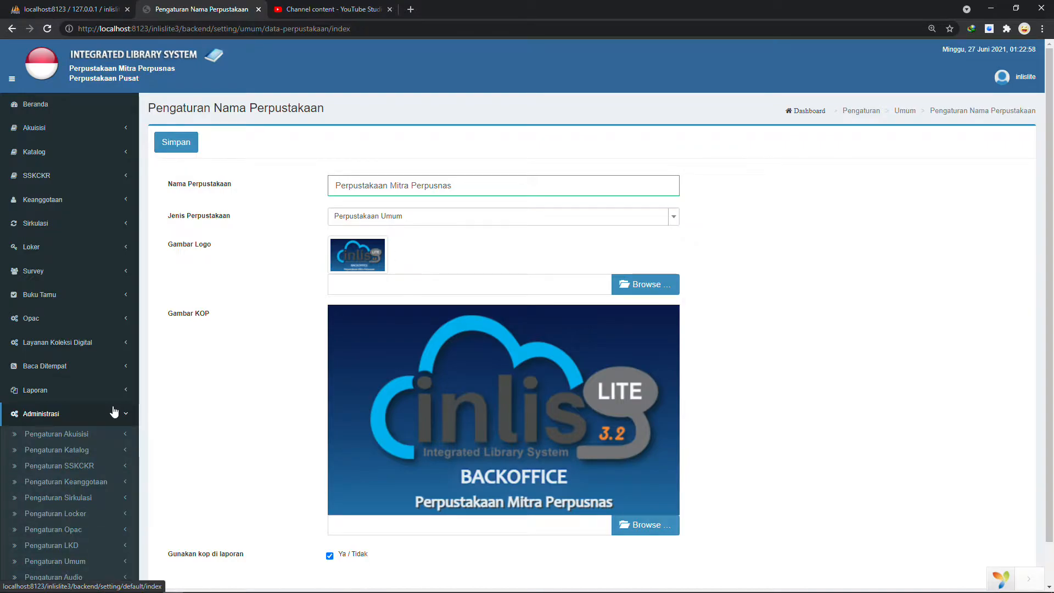
{"action": "scroll", "coordinate": [114, 411], "scroll_direction": "down", "scroll_amount": 1}
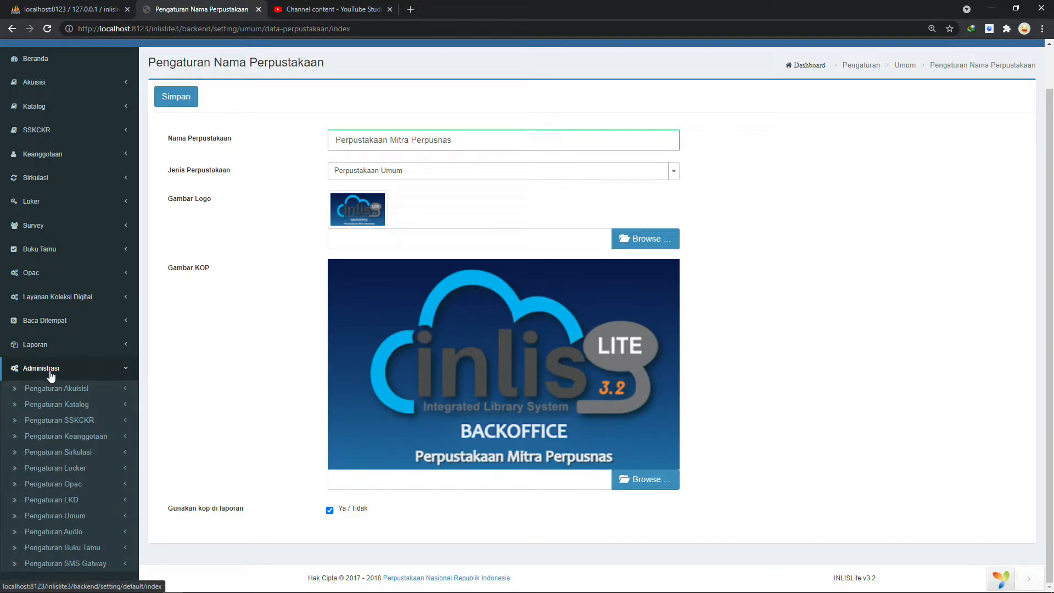
{"action": "left_click", "coordinate": [80, 523]}
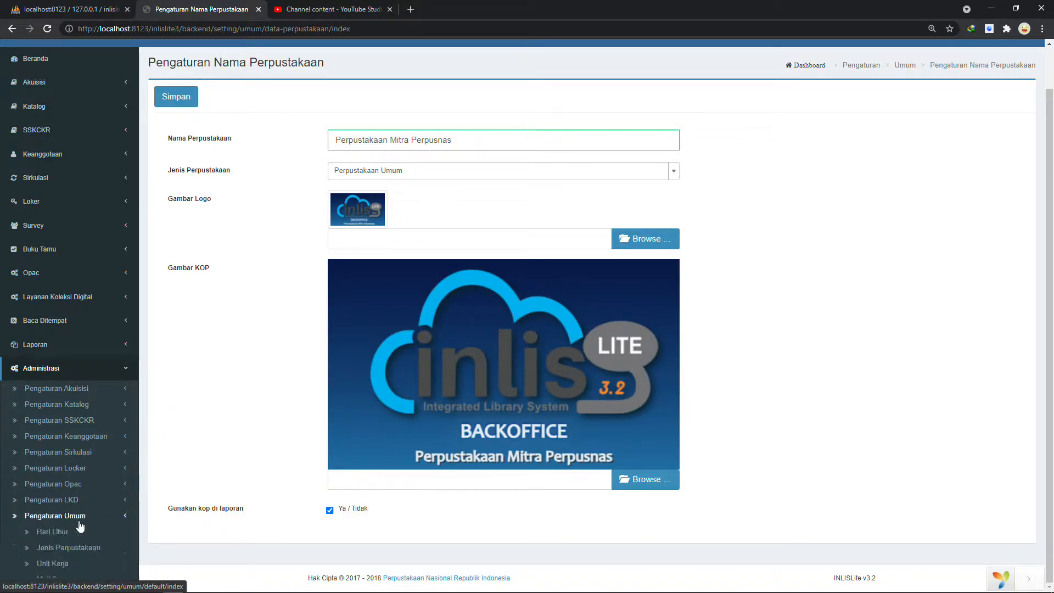
{"action": "scroll", "coordinate": [93, 529], "scroll_direction": "down", "scroll_amount": 5}
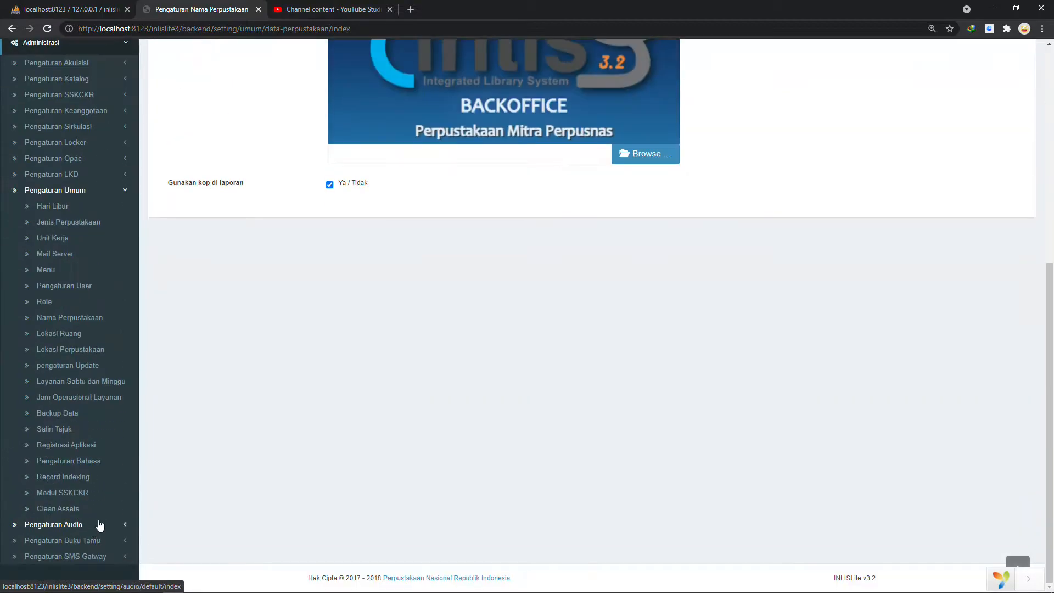
{"action": "left_click", "coordinate": [78, 354]}
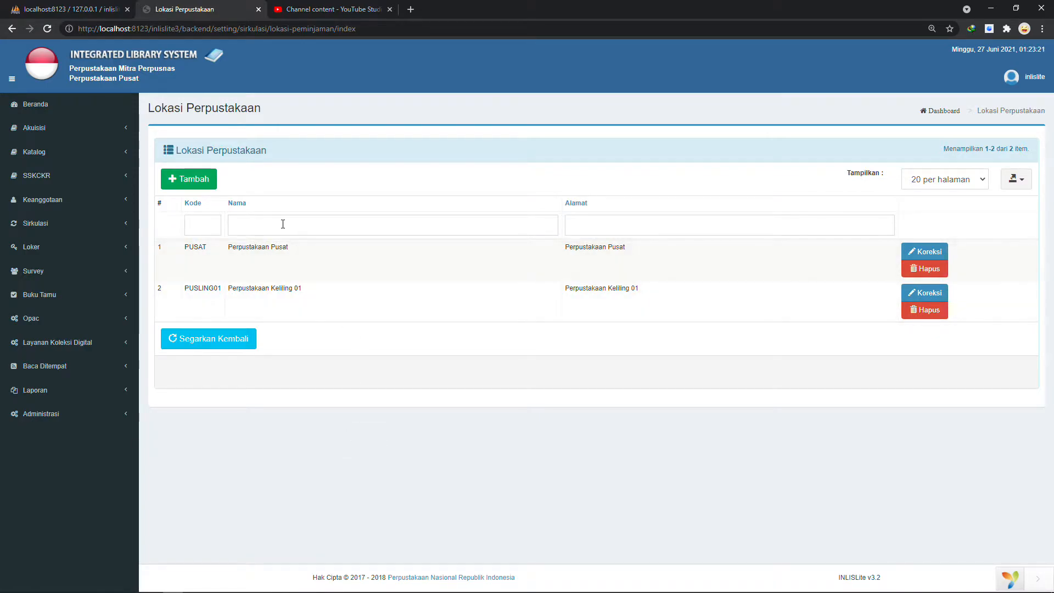
- Open the Perpustakaan Pusat location for correction and set its code to SD
{"action": "left_click", "coordinate": [910, 254]}
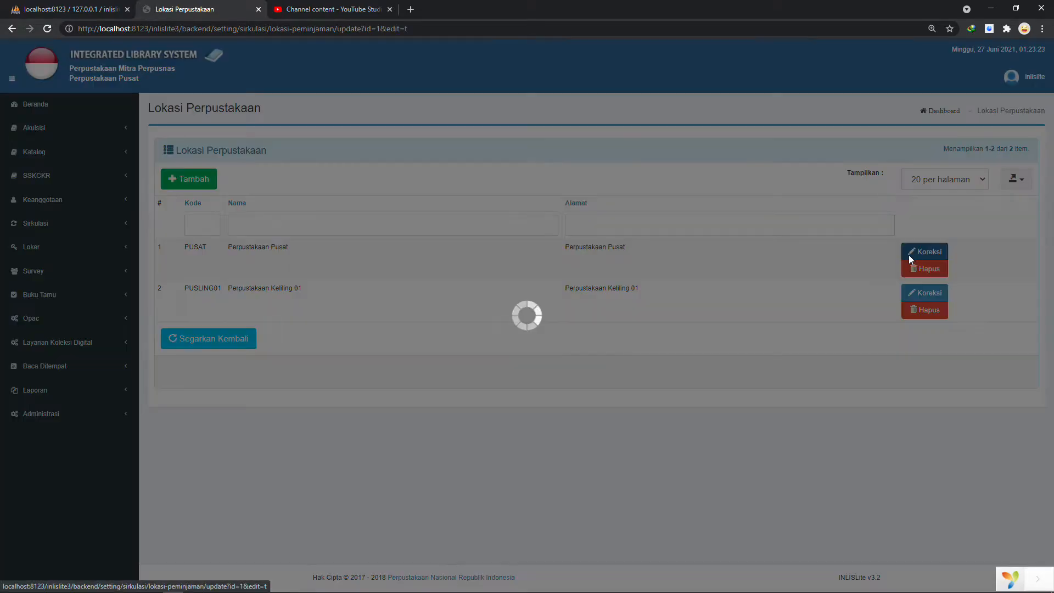
{"action": "left_click_drag", "start_coordinate": [398, 206], "coordinate": [311, 208]}
{"action": "key", "text": "shift+Tab"}
{"action": "type", "text": "Perp"}
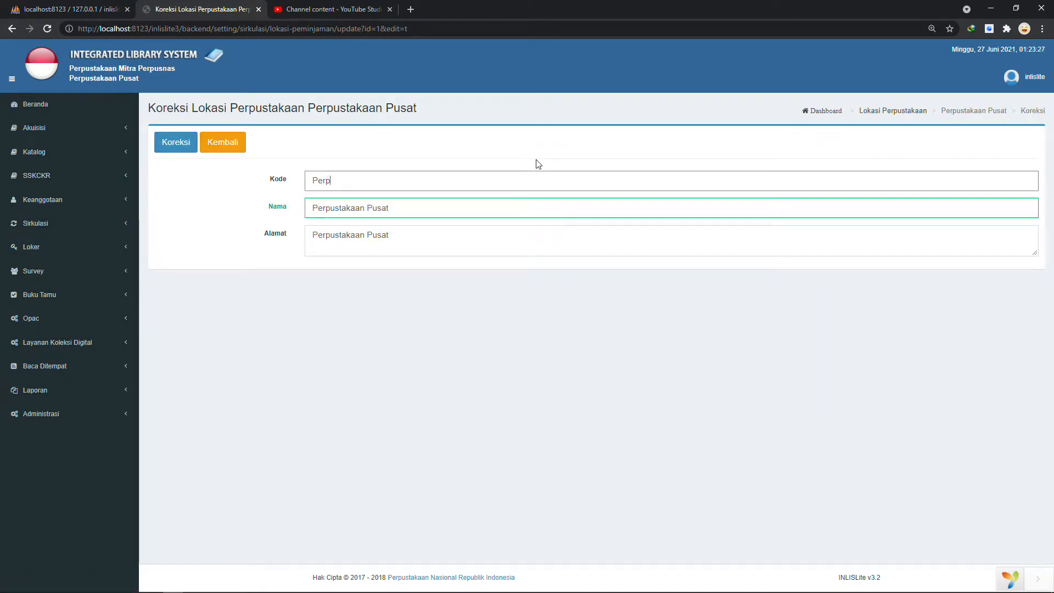
{"action": "key", "text": "BackSpace"}
{"action": "key", "text": "BackSpace"}
{"action": "key", "text": "BackSpace"}
{"action": "key", "text": "BackSpace"}
{"action": "type", "text": "SDN"}
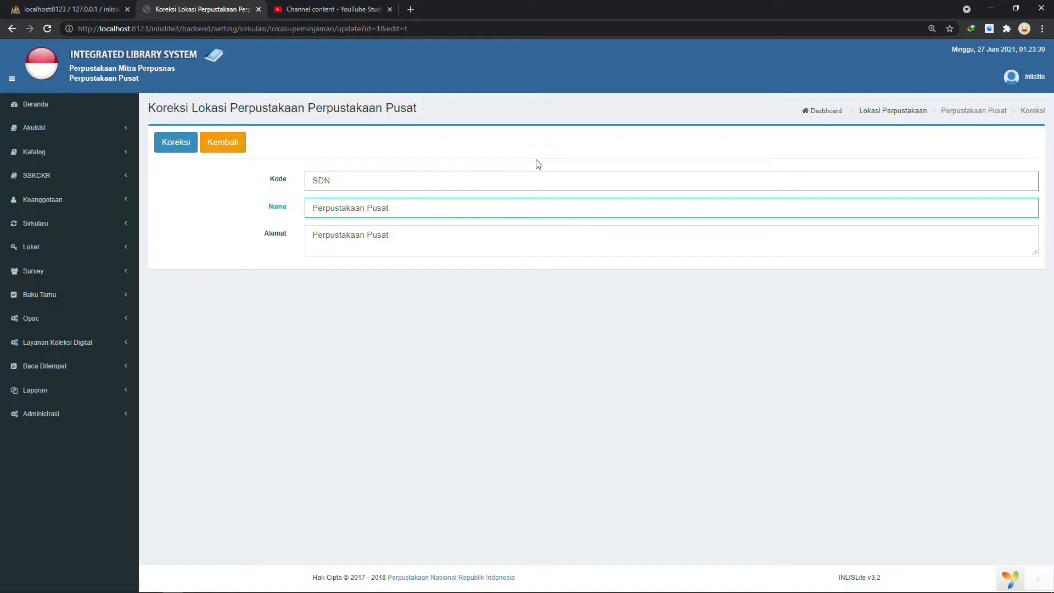
{"action": "key", "text": "BackSpace"}
- Set this location's name to Perpustakaan SD, enter its street address, and save the correction
{"action": "key", "text": "Tab"}
{"action": "type", "text": "P"}
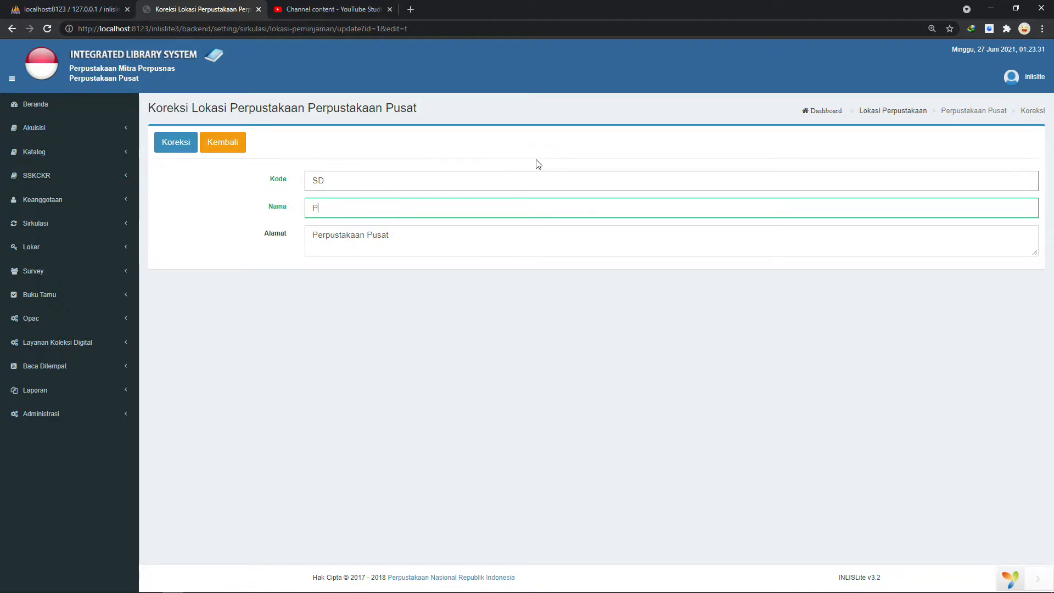
{"action": "type", "text": "erpustakaan SD"}
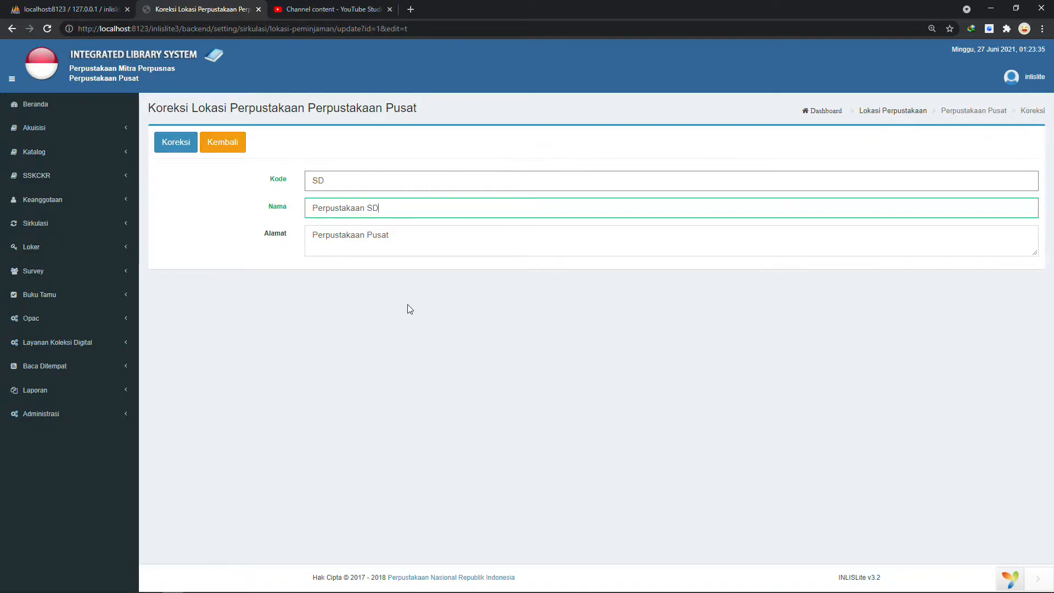
{"action": "left_click_drag", "start_coordinate": [437, 233], "coordinate": [170, 193]}
{"action": "type", "text": "J"}
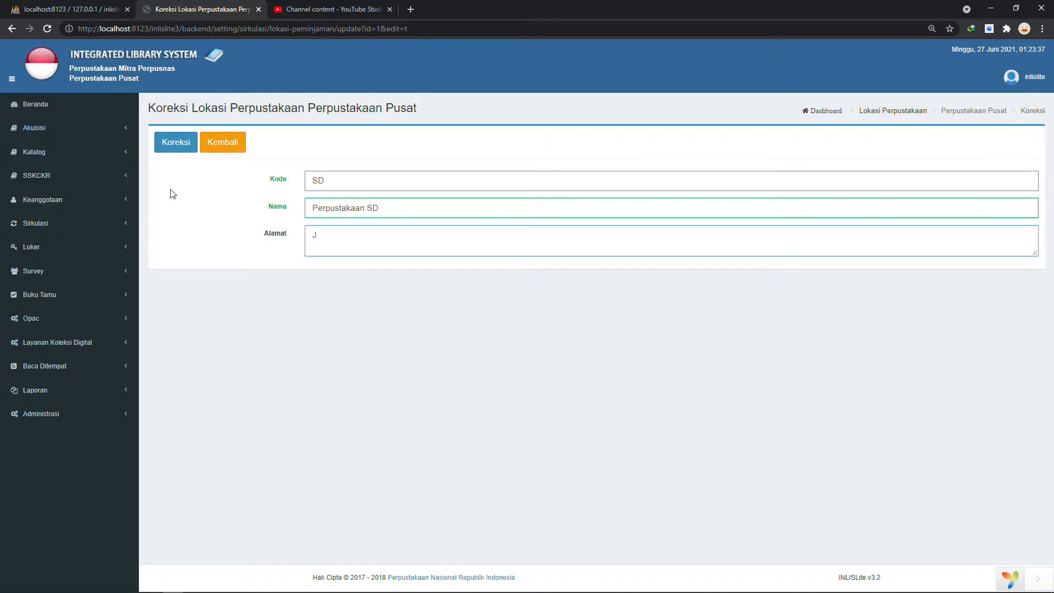
{"action": "type", "text": "l. Kalisari"}
{"action": "left_click", "coordinate": [184, 147]}
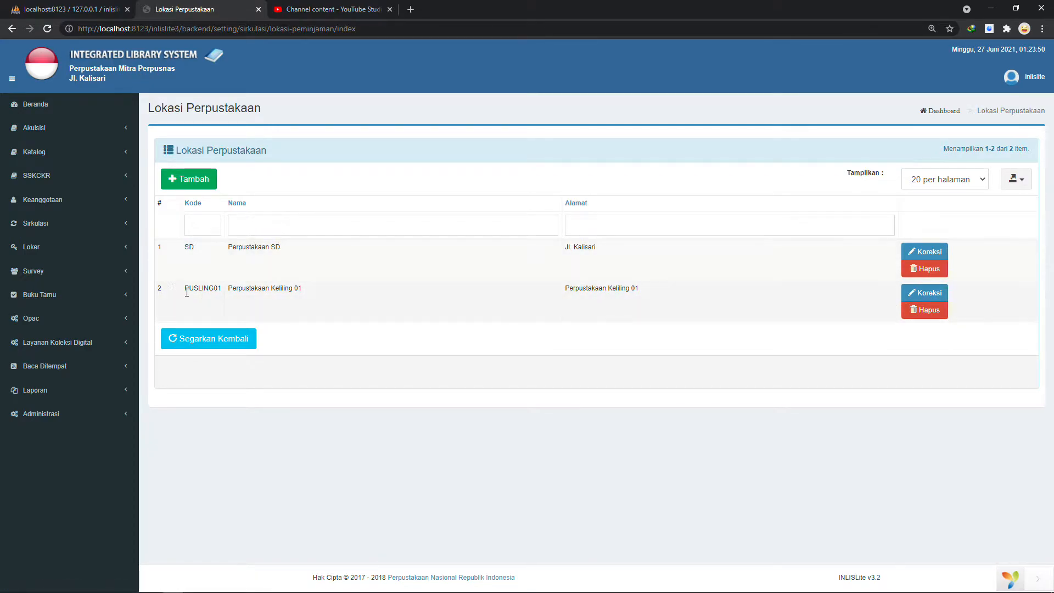
- Open the Perpustakaan Keliling 01 location for correction and set its code to SMP
{"action": "left_click", "coordinate": [926, 294]}
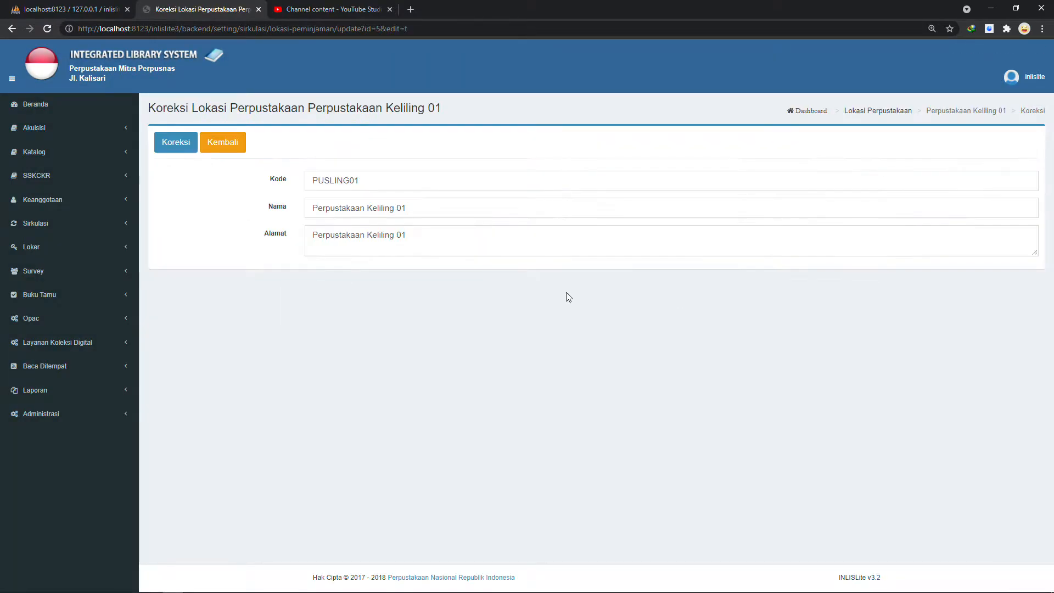
{"action": "left_click_drag", "start_coordinate": [363, 181], "coordinate": [256, 166]}
{"action": "type", "text": "SD"}
{"action": "key", "text": "BackSpace"}
{"action": "key", "text": "BackSpace"}
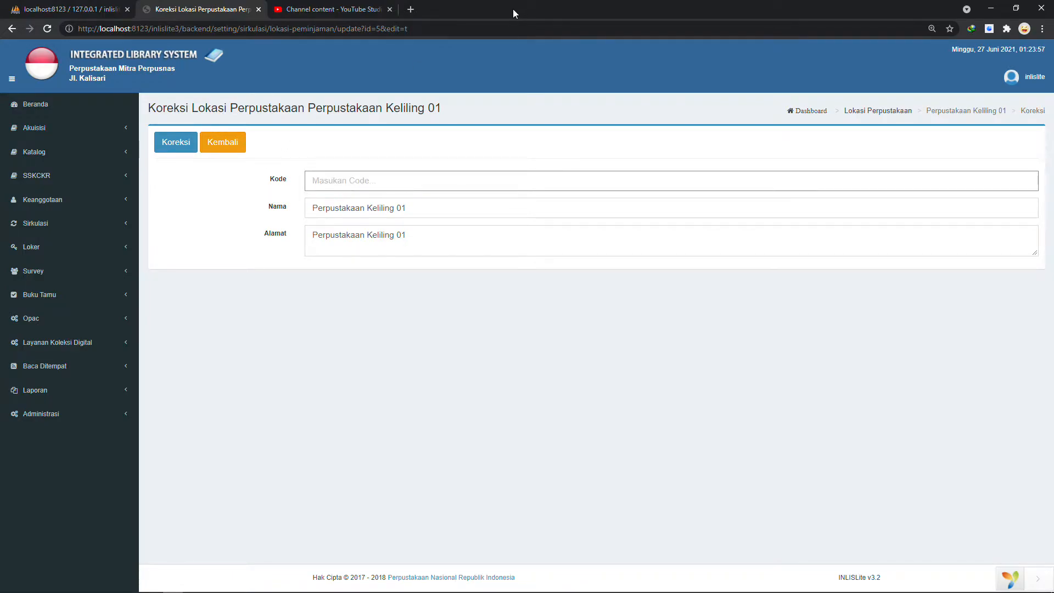
{"action": "type", "text": "SMP"}
- Set this location's name to Perpustakaan SMP, replace its street address, and save the correction
{"action": "key", "text": "Tab"}
{"action": "type", "text": "Perpus"}
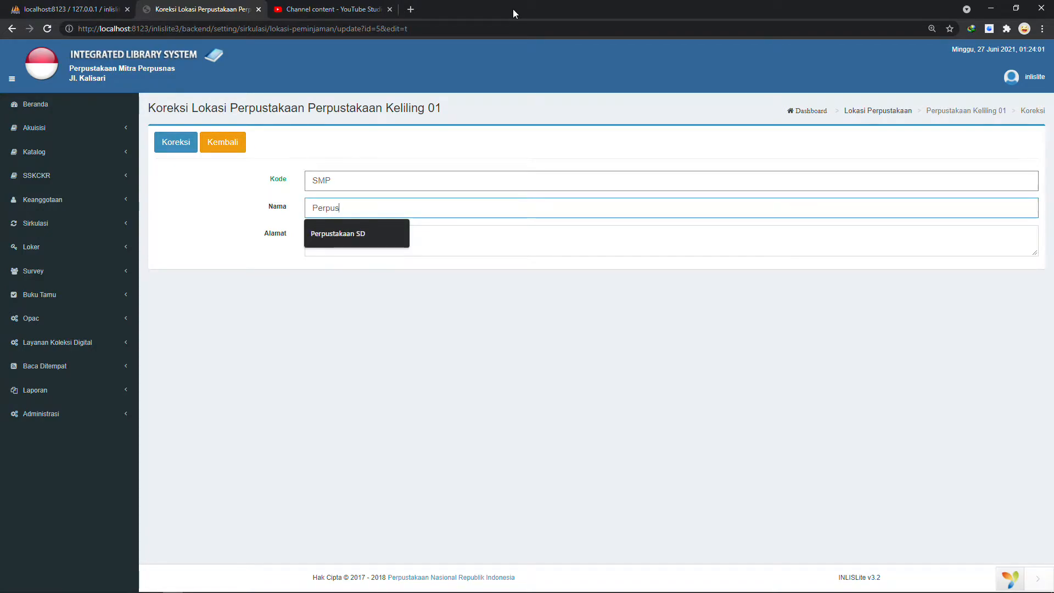
{"action": "type", "text": "takaan SM<"}
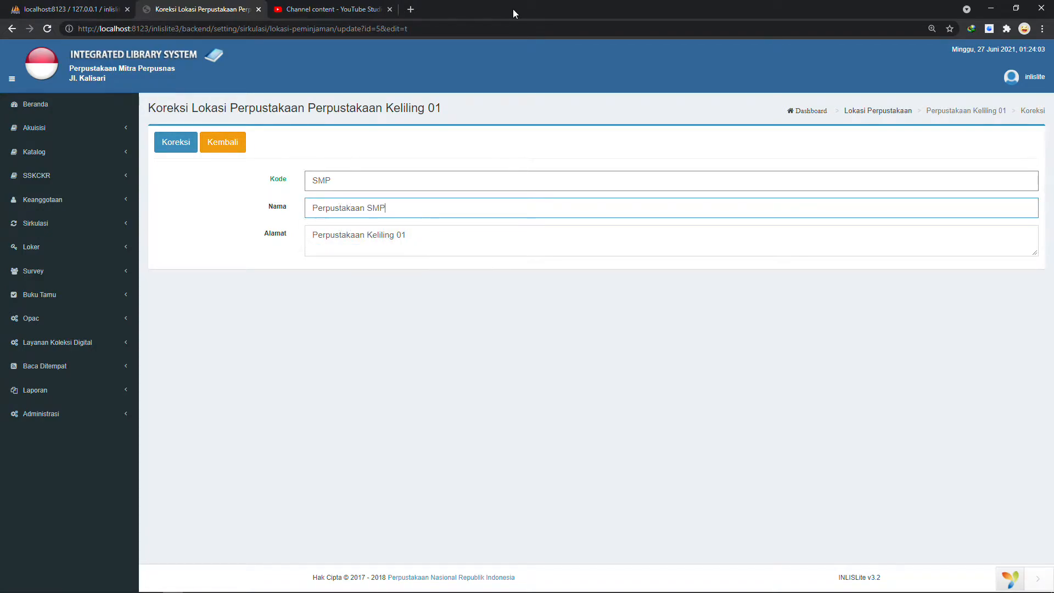
{"action": "key", "text": "Tab"}
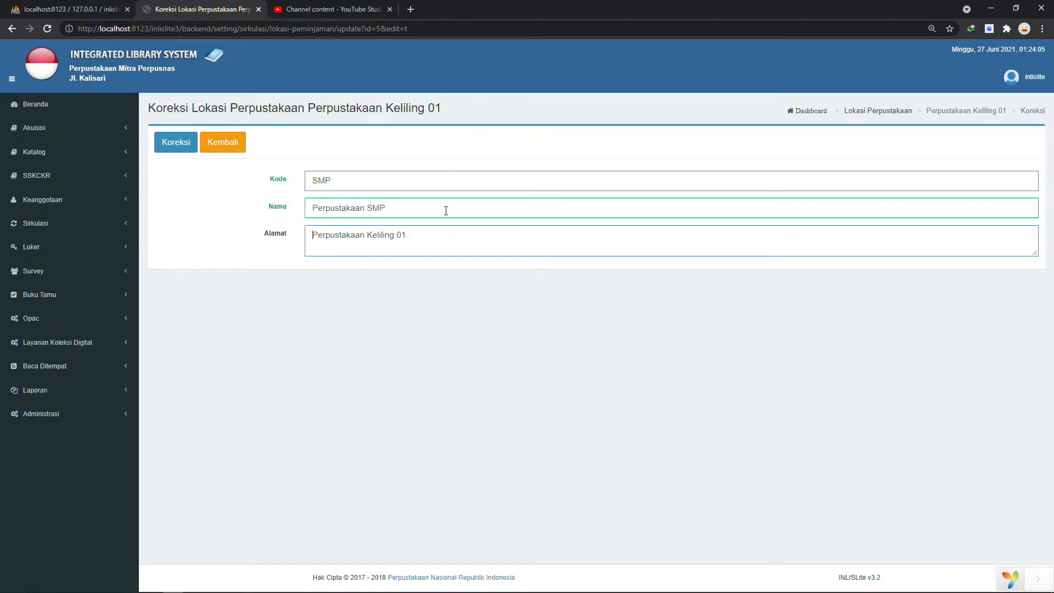
{"action": "key", "text": "ctrl+a"}
{"action": "type", "text": "J"}
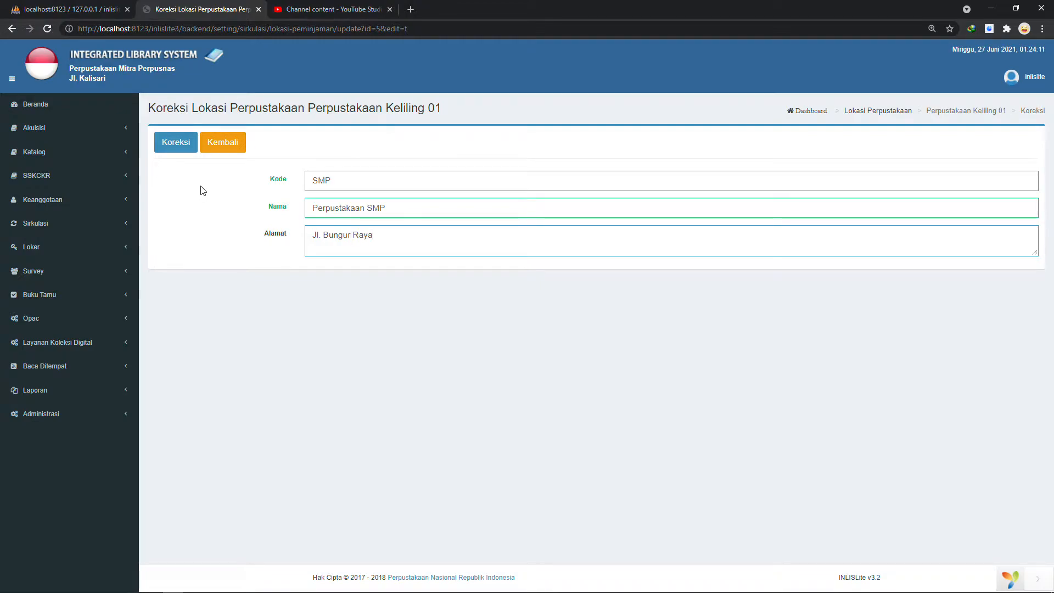
{"action": "left_click", "coordinate": [180, 148]}
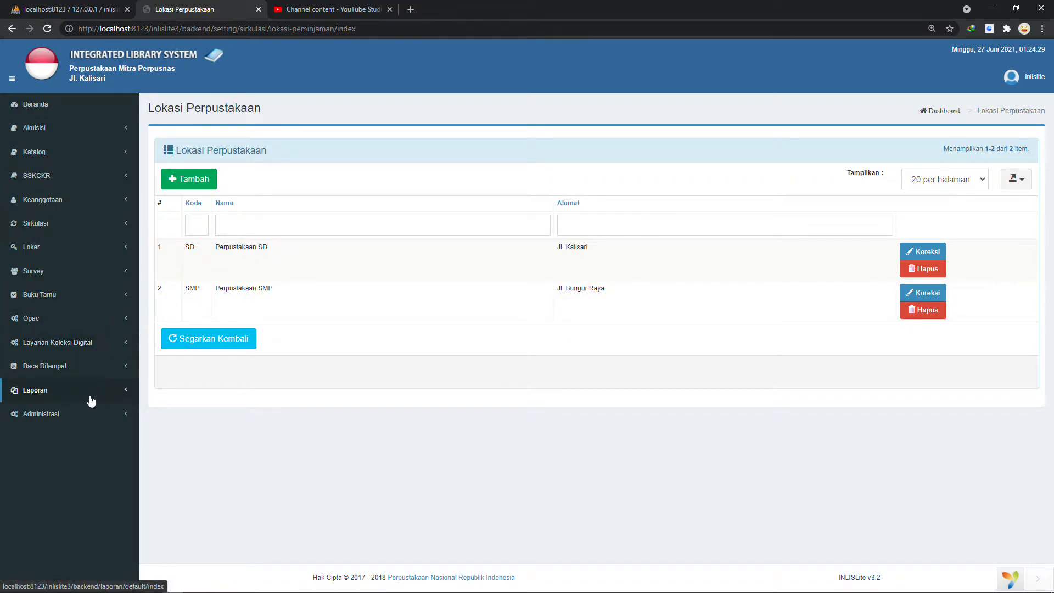
- Open the room locations list (Lokasi Ruang) from the general administration settings
{"action": "left_click", "coordinate": [110, 426]}
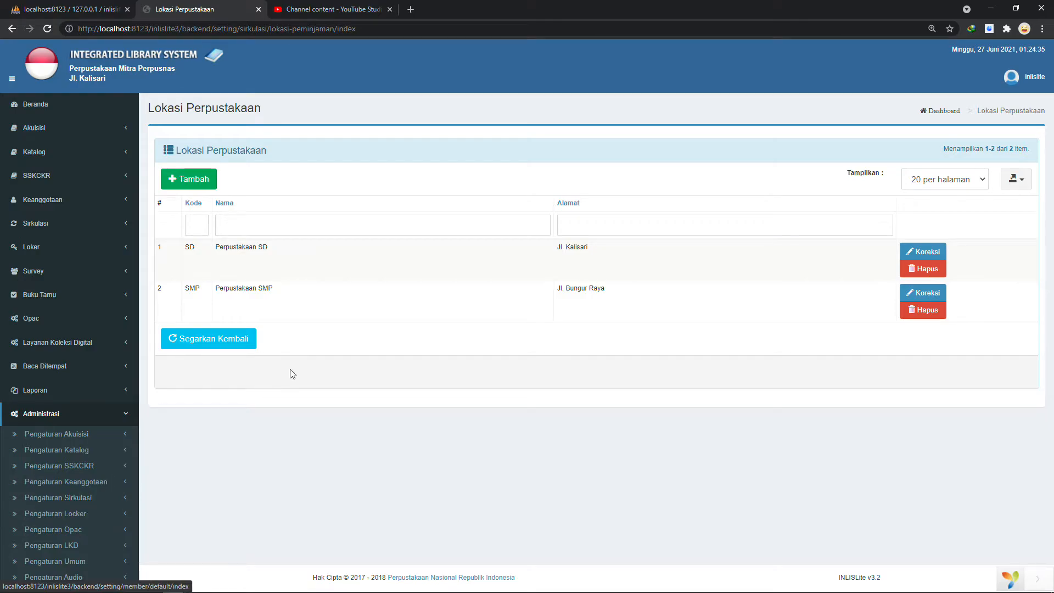
{"action": "left_click", "coordinate": [45, 416]}
{"action": "left_click", "coordinate": [75, 416]}
{"action": "left_click", "coordinate": [85, 561]}
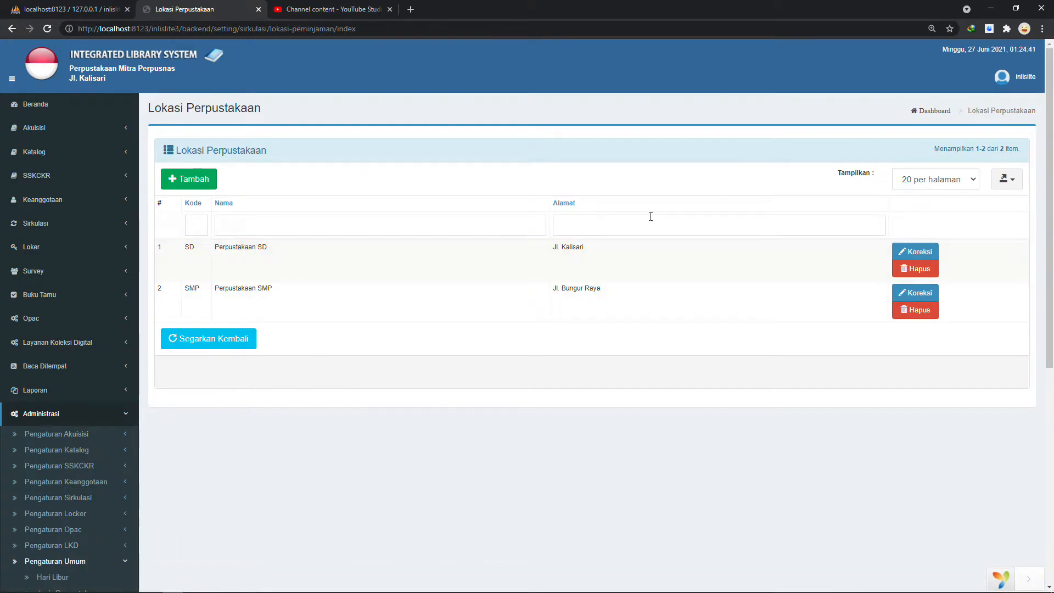
{"action": "scroll", "coordinate": [726, 237], "scroll_direction": "down", "scroll_amount": 7}
{"action": "scroll", "coordinate": [714, 236], "scroll_direction": "up", "scroll_amount": 6}
{"action": "scroll", "coordinate": [544, 258], "scroll_direction": "down", "scroll_amount": 7}
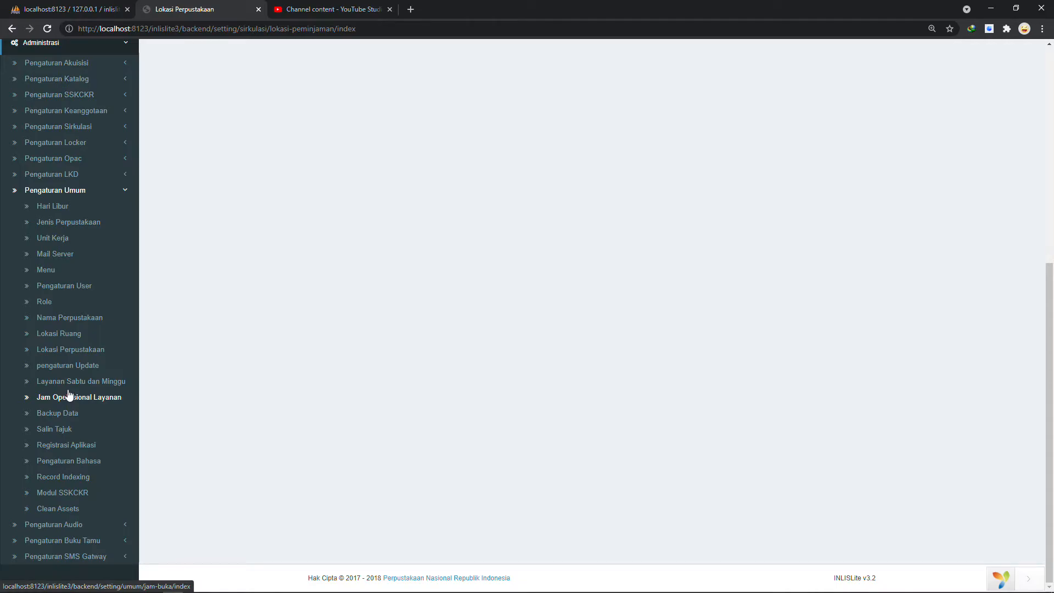
{"action": "left_click", "coordinate": [69, 341]}
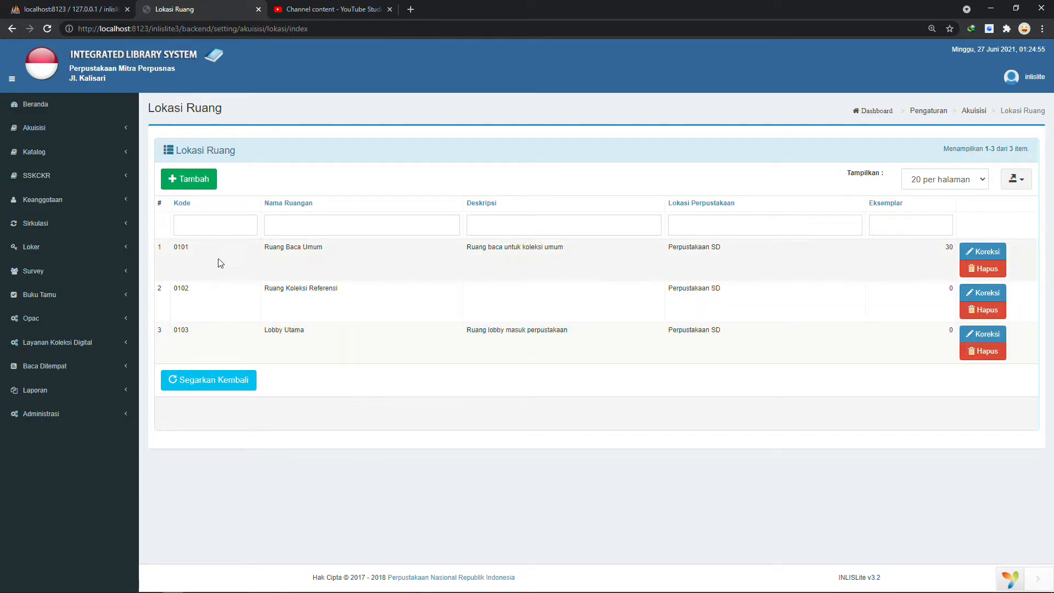
- Start a new room location for Perpustakaan SD with the code Anak and the name Ruang Baca Anak
{"action": "left_click", "coordinate": [204, 179]}
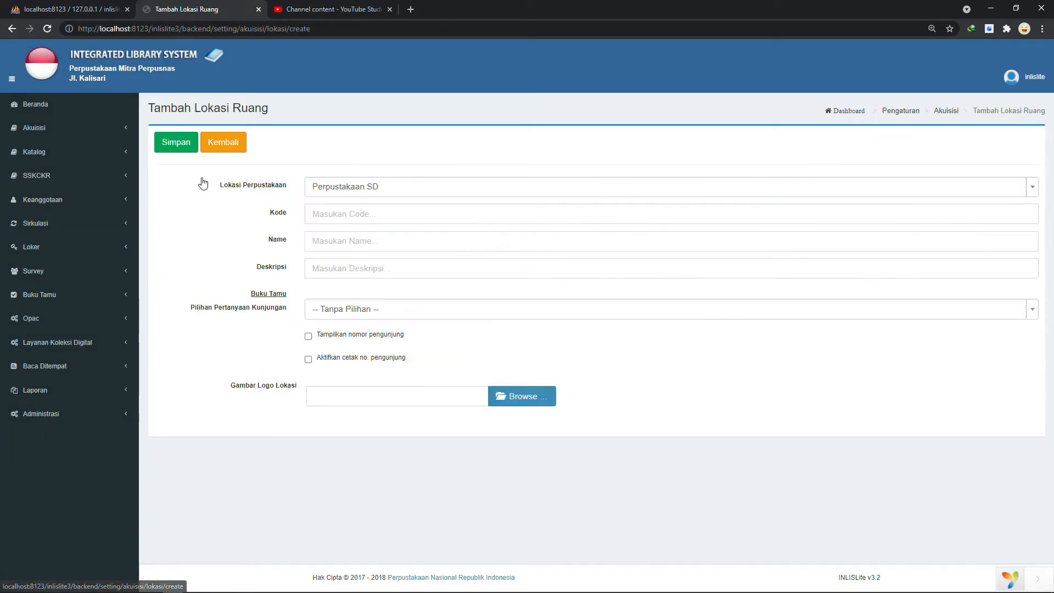
{"action": "left_click", "coordinate": [361, 214]}
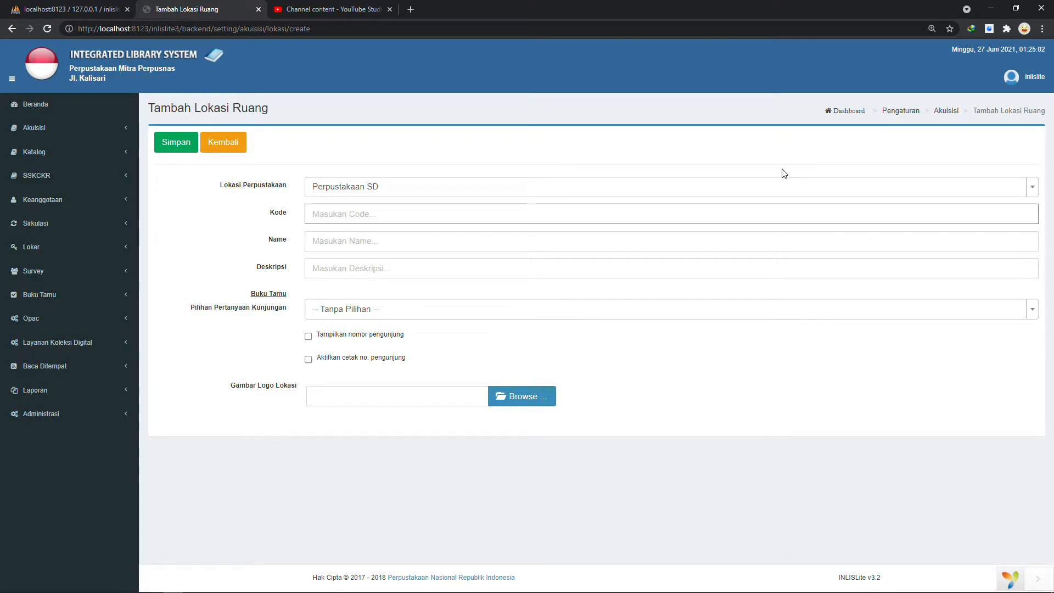
{"action": "type", "text": "11"}
{"action": "key", "text": "BackSpace"}
{"action": "type", "text": "Anak"}
{"action": "left_click", "coordinate": [377, 236]}
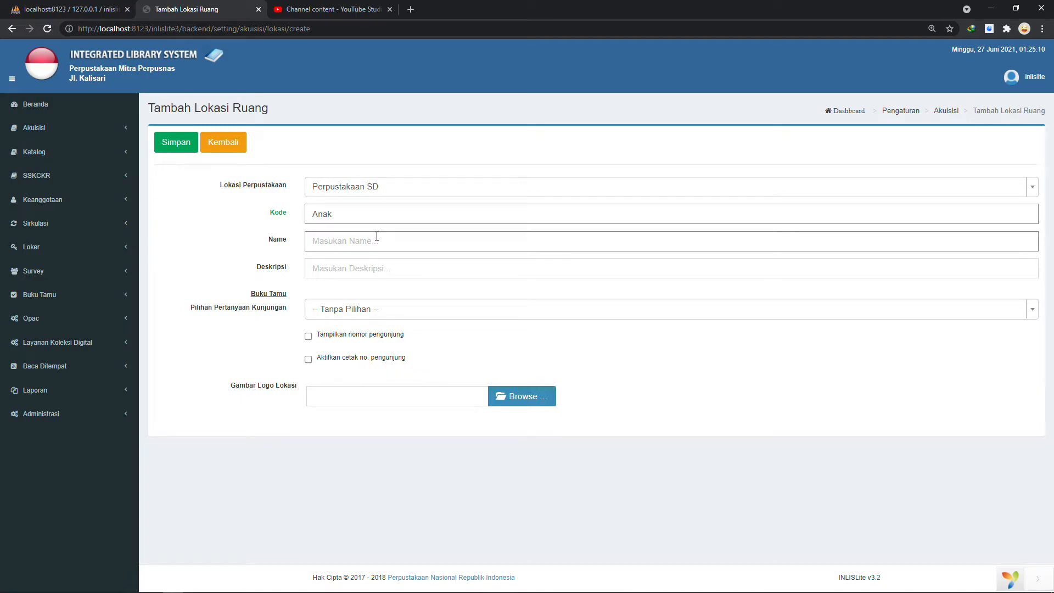
{"action": "type", "text": "Ruang Baca Anak"}
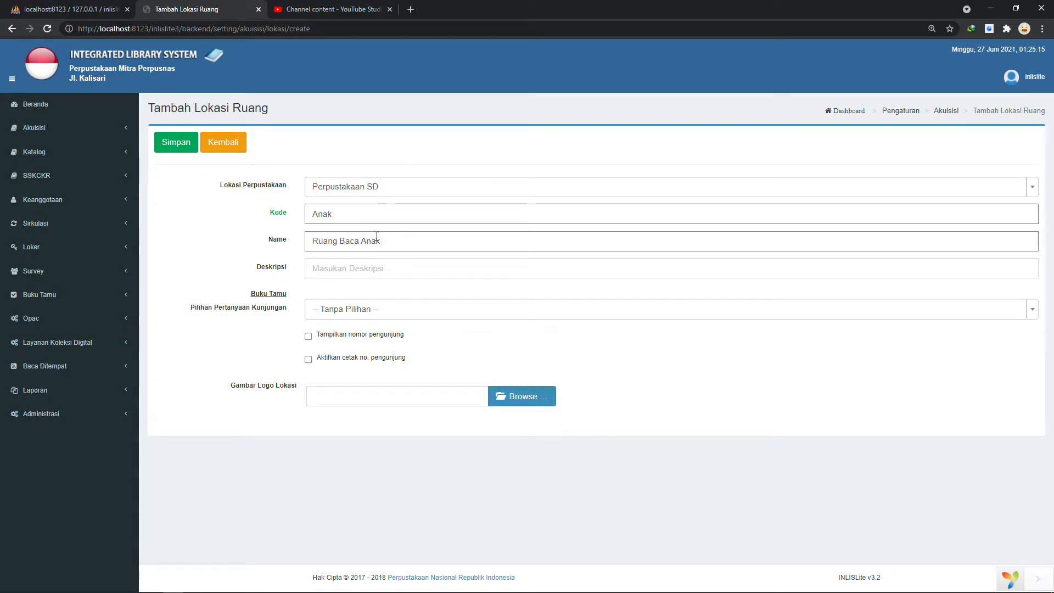
- Fill in the room's description as Ruang Baca Khusus Anak, reusing the text of its name
{"action": "left_click", "coordinate": [397, 274]}
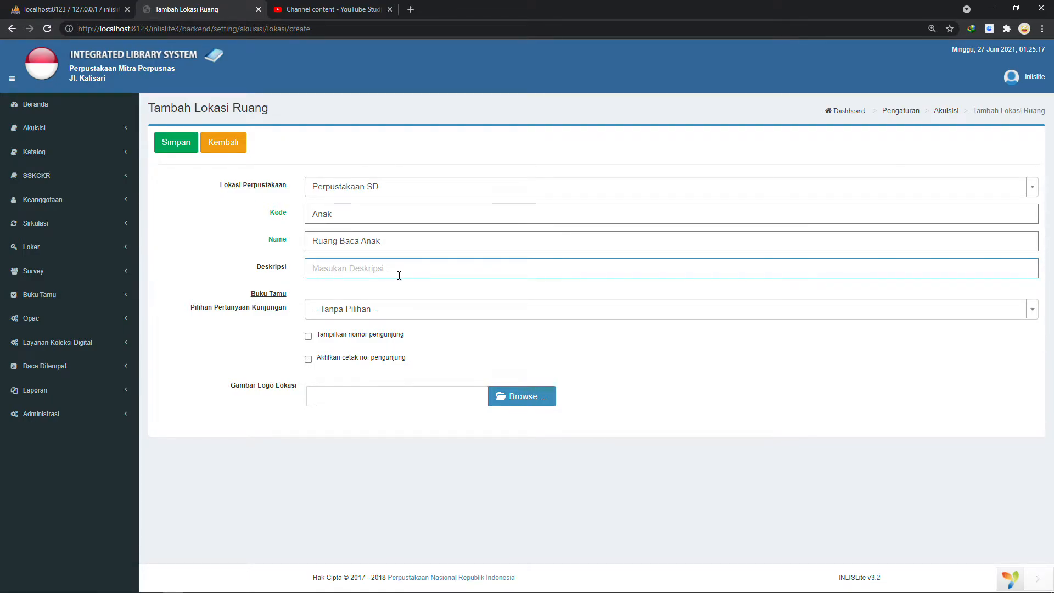
{"action": "left_click_drag", "start_coordinate": [393, 242], "coordinate": [348, 235]}
{"action": "key", "text": "ctrl+c"}
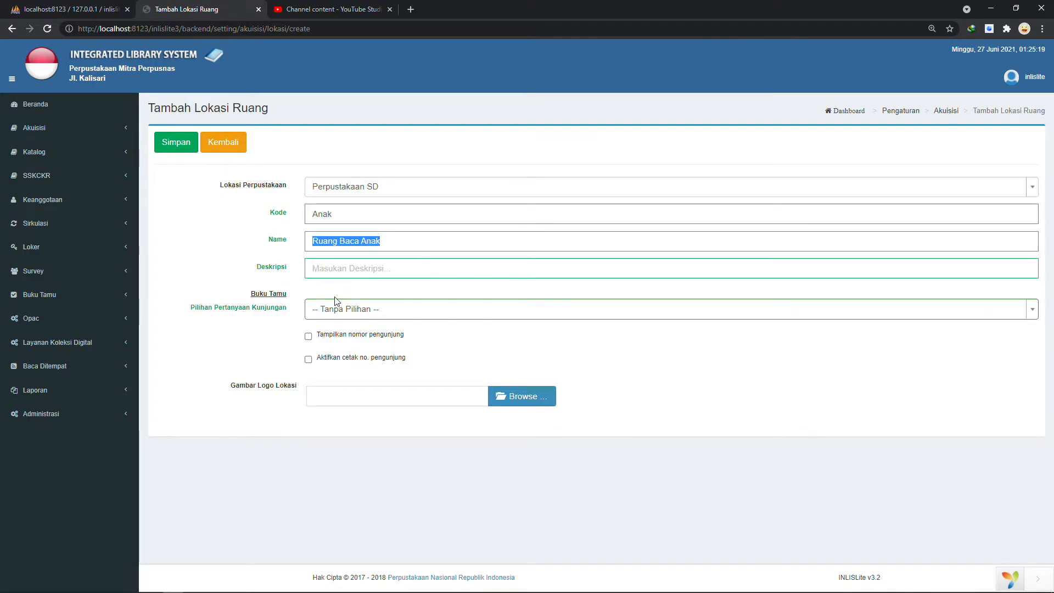
{"action": "left_click", "coordinate": [357, 271]}
{"action": "key", "text": "ctrl+v"}
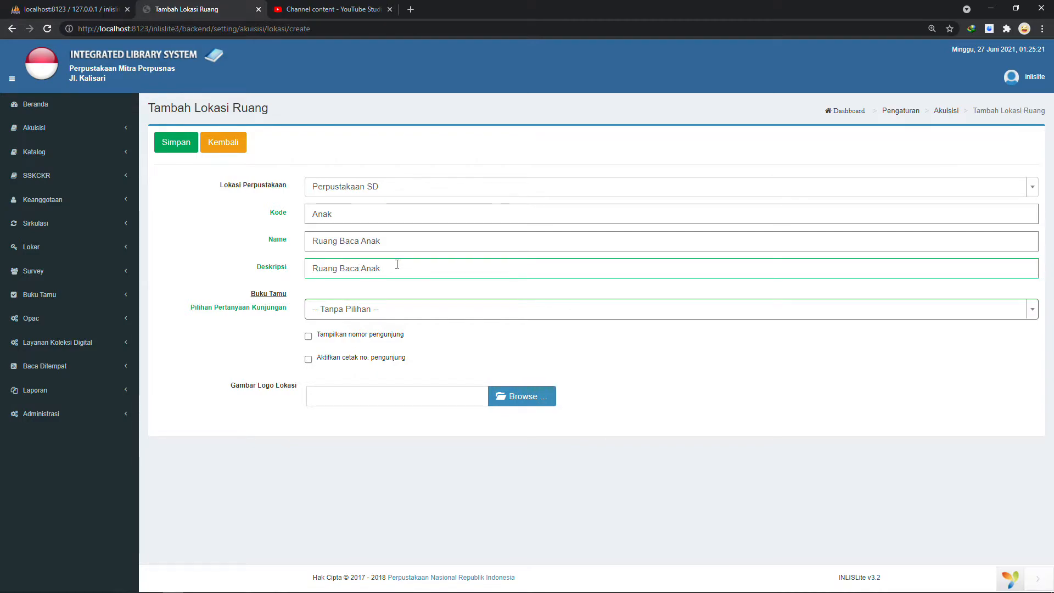
{"action": "key", "text": "Left"}
{"action": "key", "text": "Left"}
{"action": "key", "text": "Left"}
{"action": "key", "text": "Left"}
{"action": "type", "text": "K"}
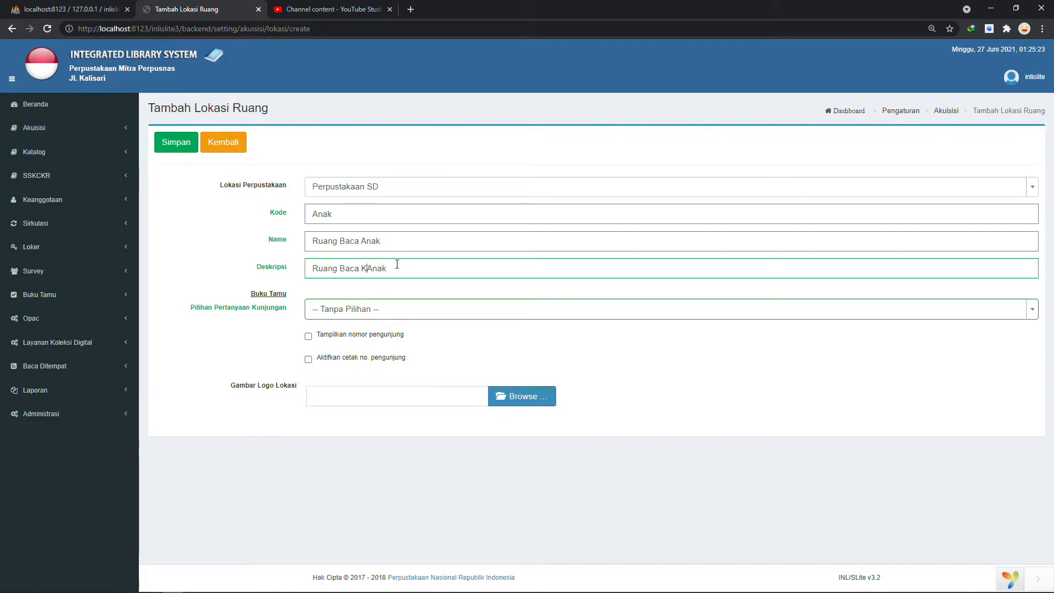
{"action": "type", "text": "husus"}
- Set the guest book question to Tampilkan ruas maksud kunjungan, enable visitor number display and printing, and save the room
{"action": "left_click", "coordinate": [383, 309]}
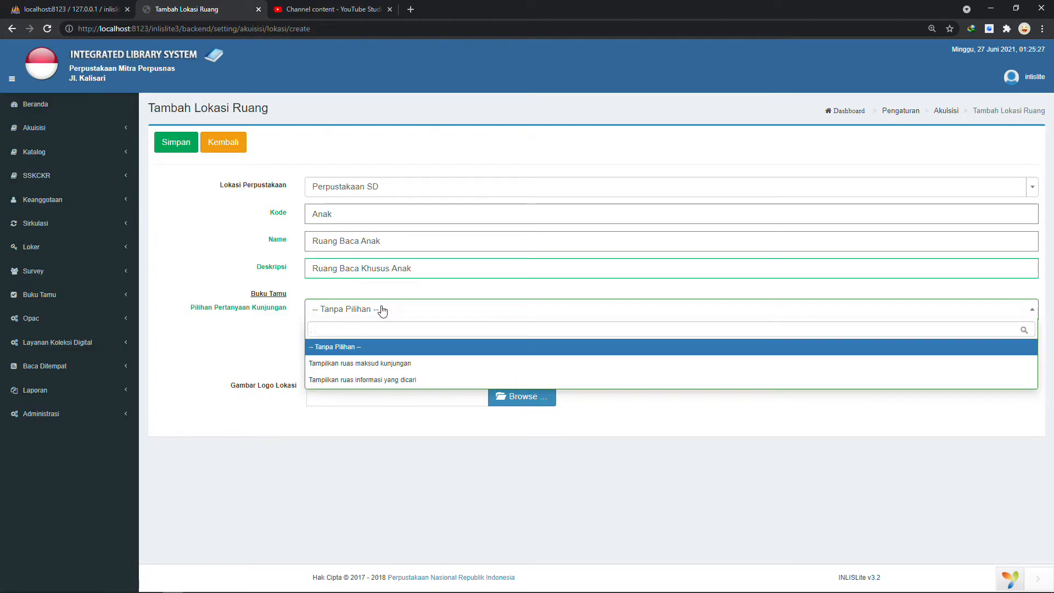
{"action": "left_click", "coordinate": [438, 372]}
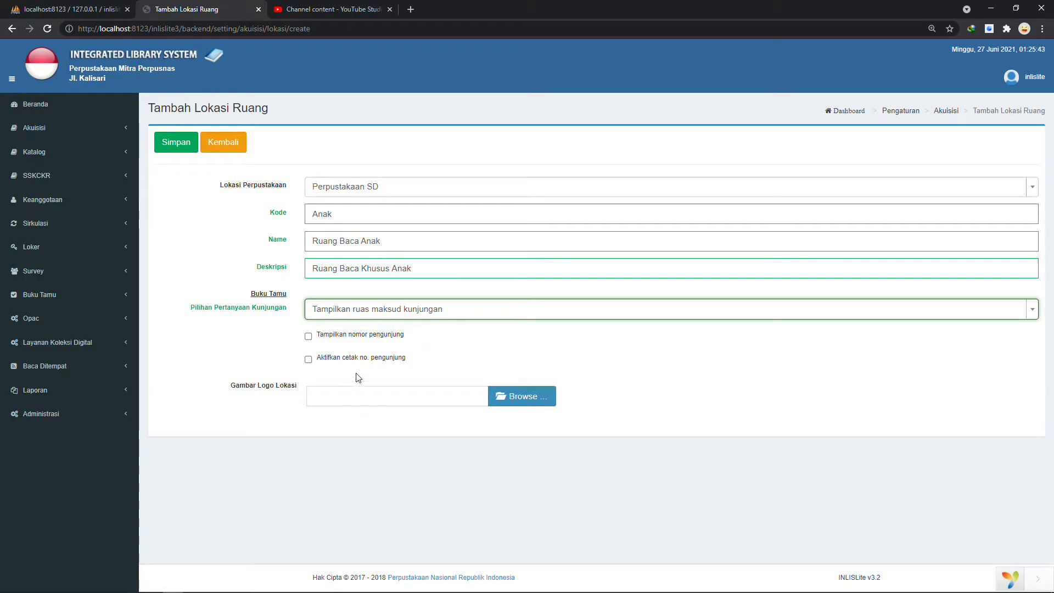
{"action": "left_click", "coordinate": [308, 336]}
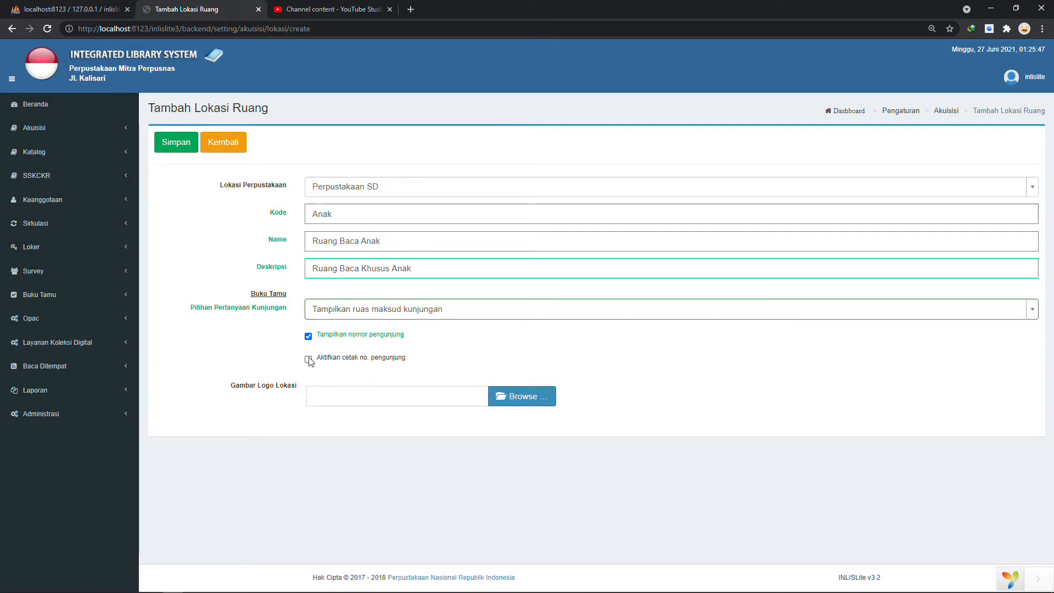
{"action": "left_click", "coordinate": [308, 359]}
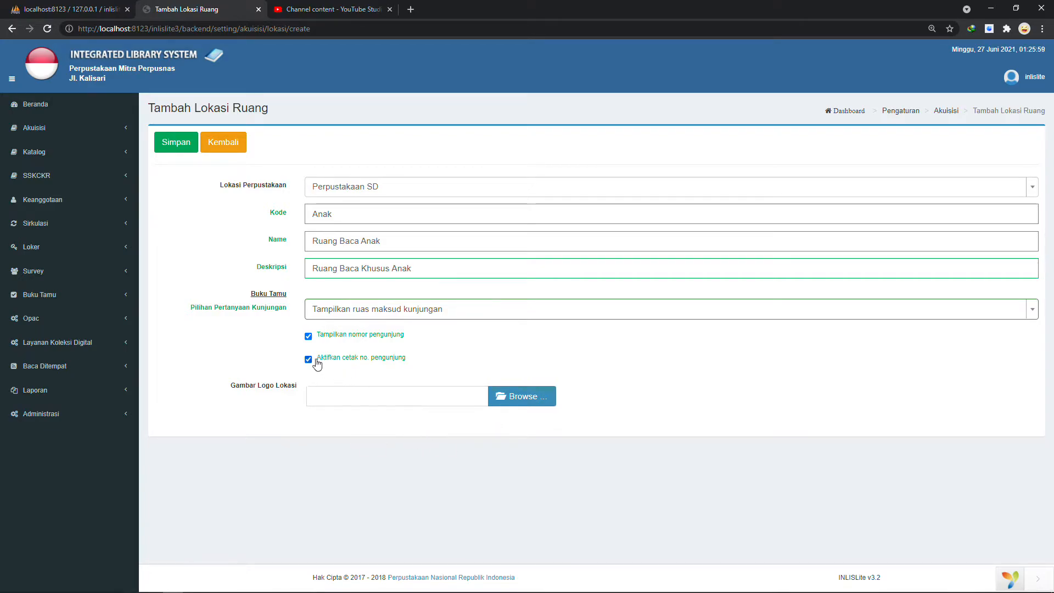
{"action": "left_click", "coordinate": [184, 149]}
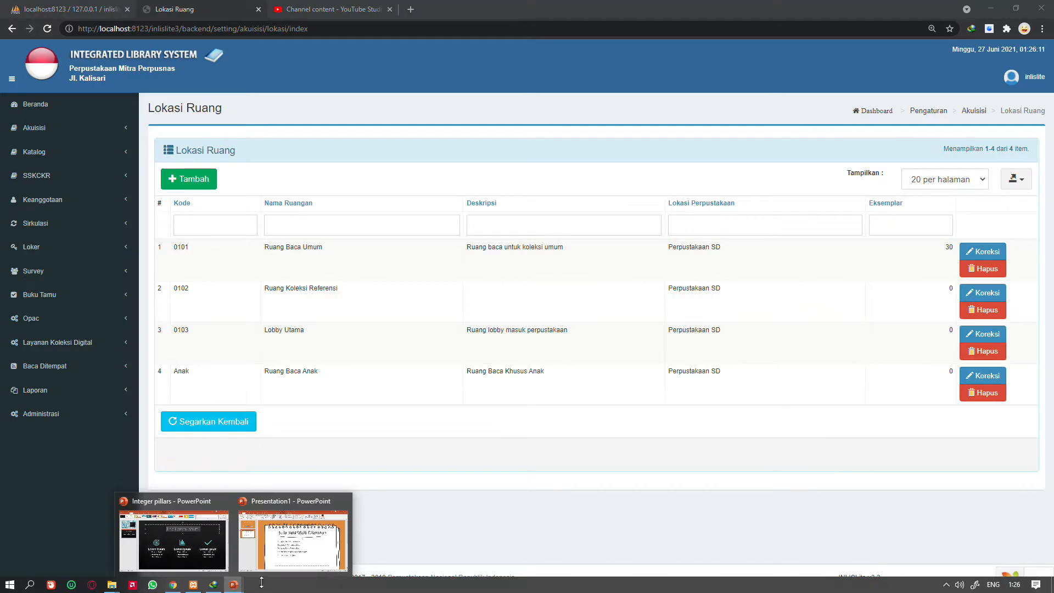
- Consult the task list slide in PowerPoint, return to the library system, and open the Entri Keanggotaan membership settings
{"action": "left_click", "coordinate": [255, 571]}
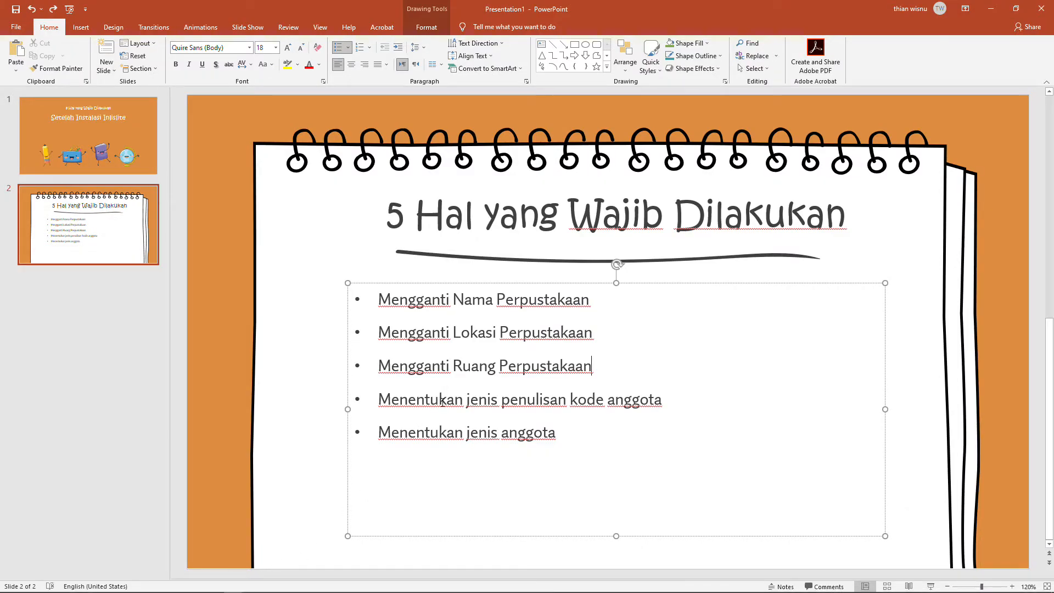
{"action": "left_click", "coordinate": [991, 9]}
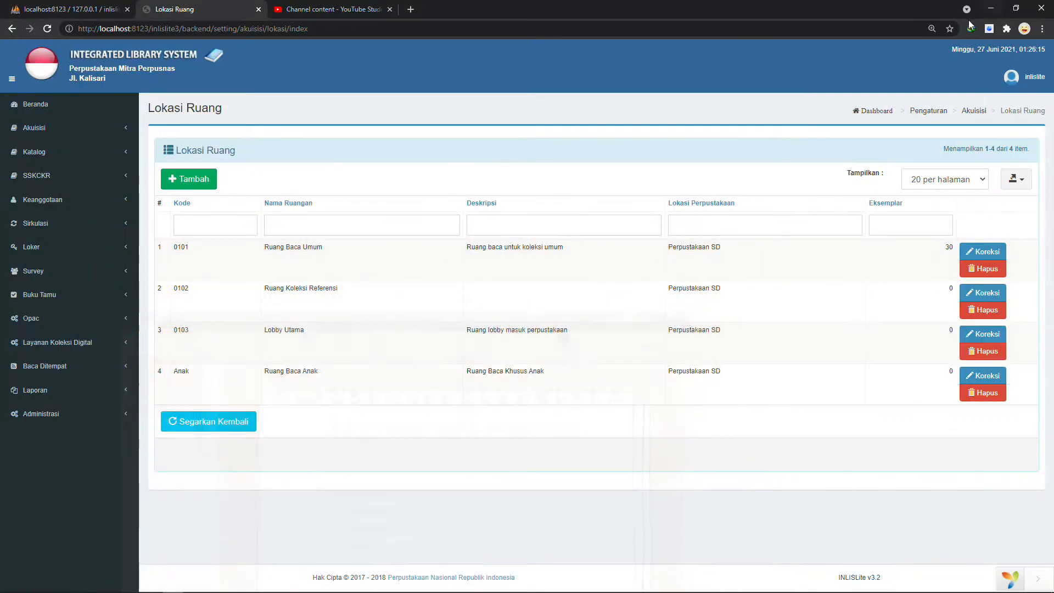
{"action": "left_click", "coordinate": [113, 415]}
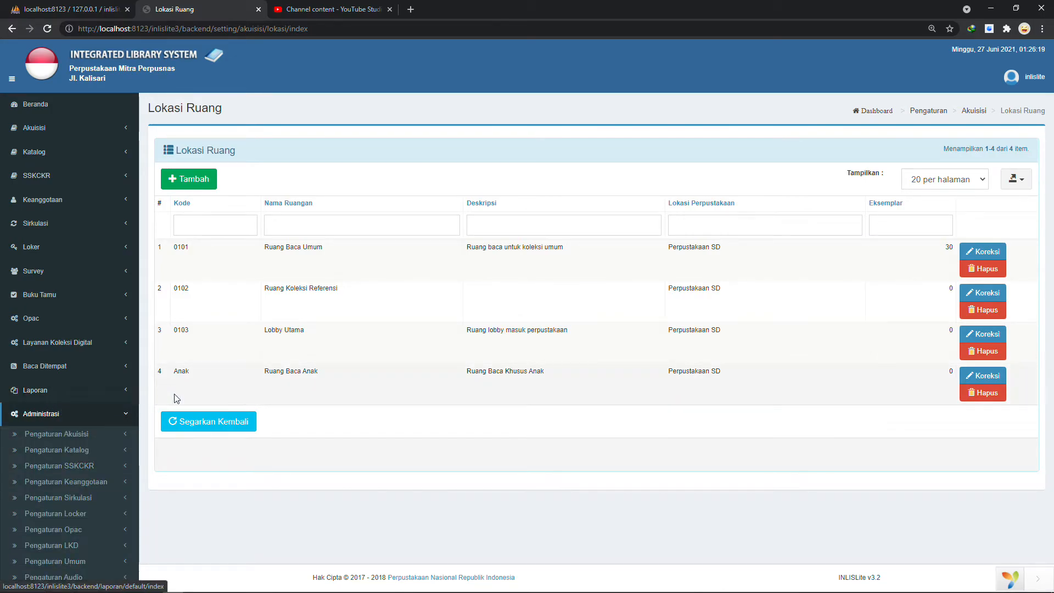
{"action": "left_click", "coordinate": [93, 481]}
{"action": "scroll", "coordinate": [99, 481], "scroll_direction": "down", "scroll_amount": 5}
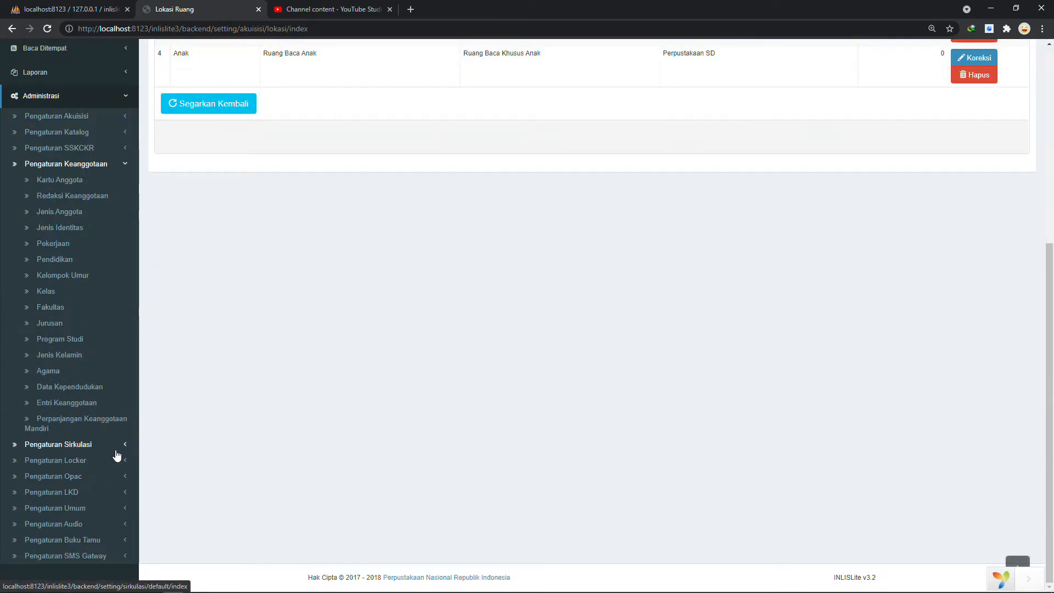
{"action": "left_click", "coordinate": [75, 409]}
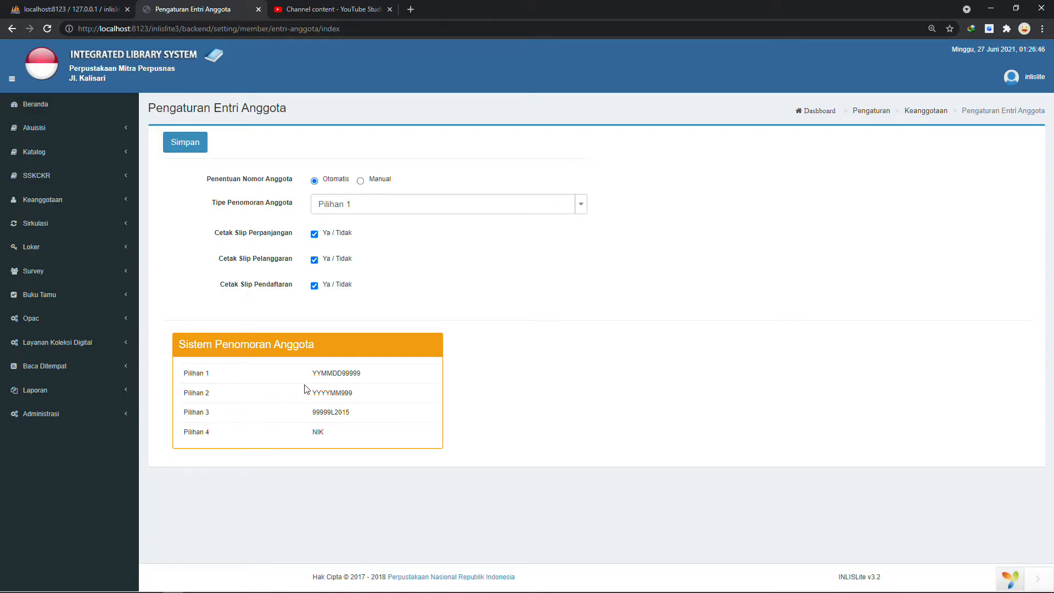
- Examine the member numbering formats listed for Pilihan 1 through Pilihan 4
{"action": "left_click_drag", "start_coordinate": [317, 377], "coordinate": [342, 377]}
{"action": "left_click", "coordinate": [333, 378]}
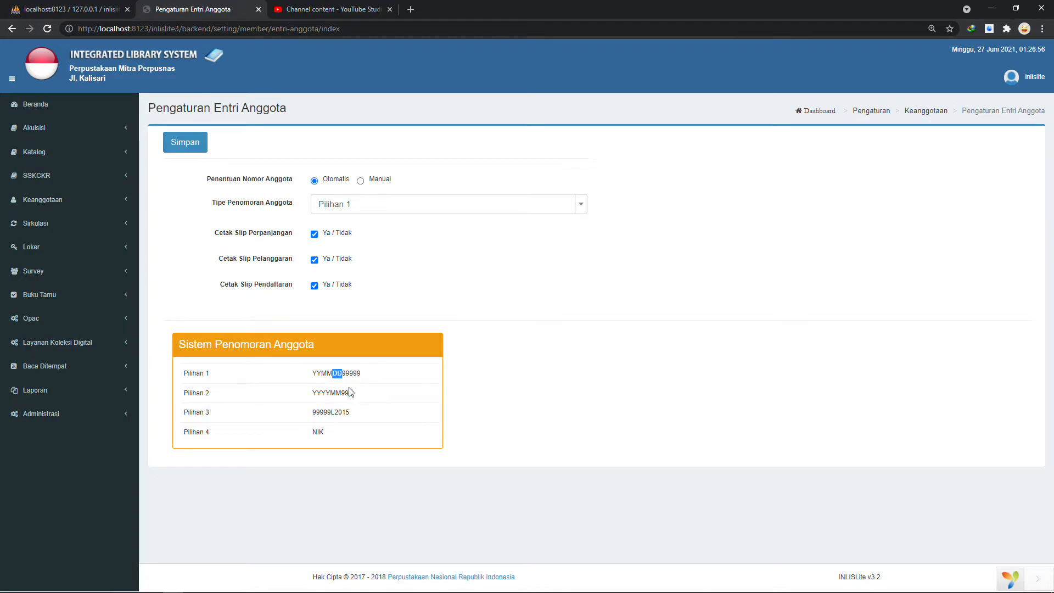
{"action": "left_click_drag", "start_coordinate": [349, 376], "coordinate": [362, 375]}
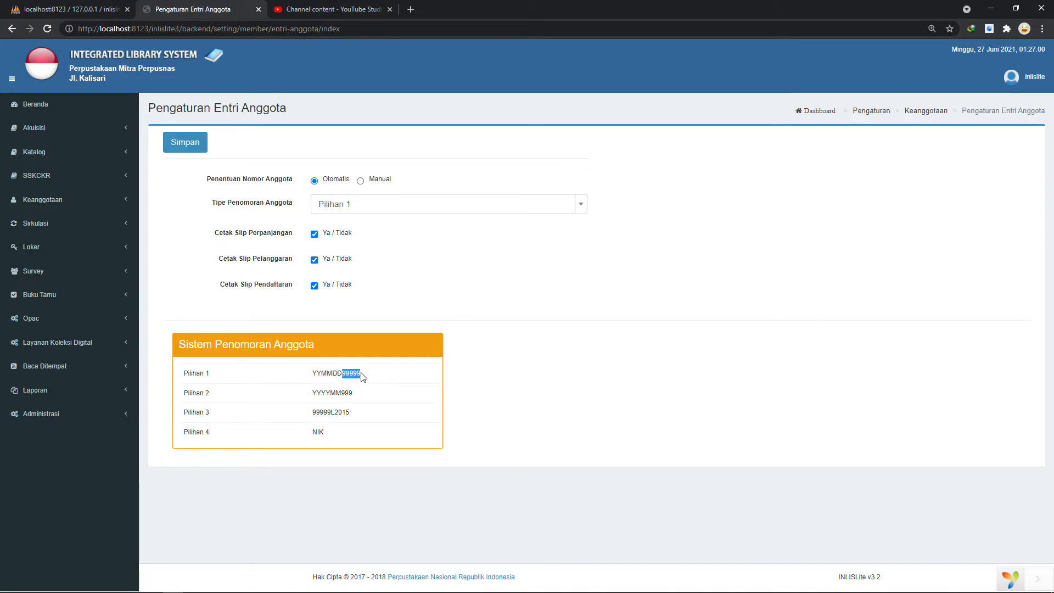
{"action": "left_click_drag", "start_coordinate": [311, 396], "coordinate": [341, 393]}
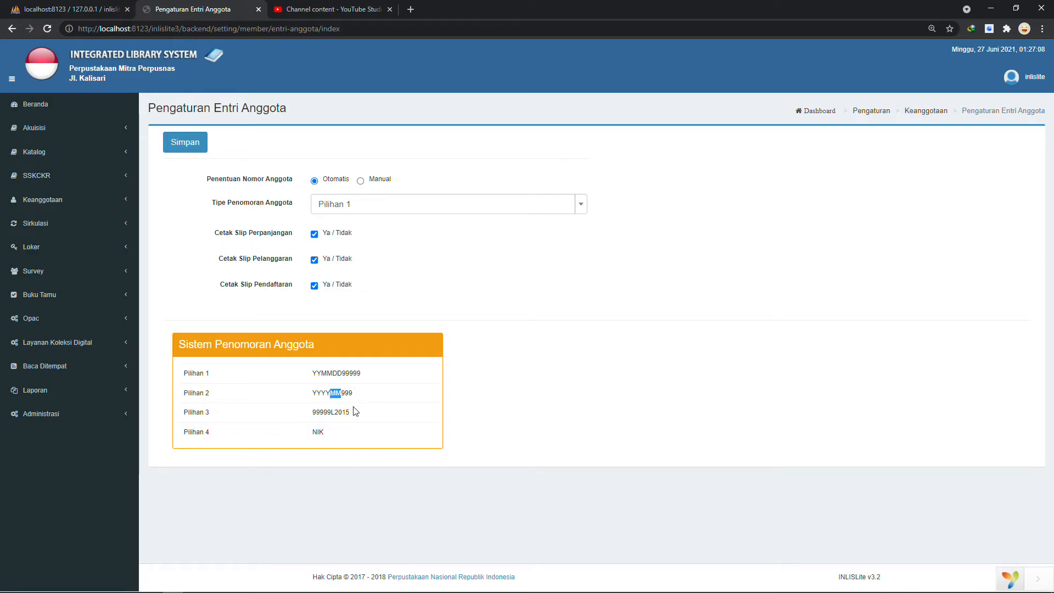
{"action": "double_click", "coordinate": [352, 402]}
{"action": "left_click", "coordinate": [321, 424]}
{"action": "left_click_drag", "start_coordinate": [311, 413], "coordinate": [321, 435]}
{"action": "left_click", "coordinate": [294, 456]}
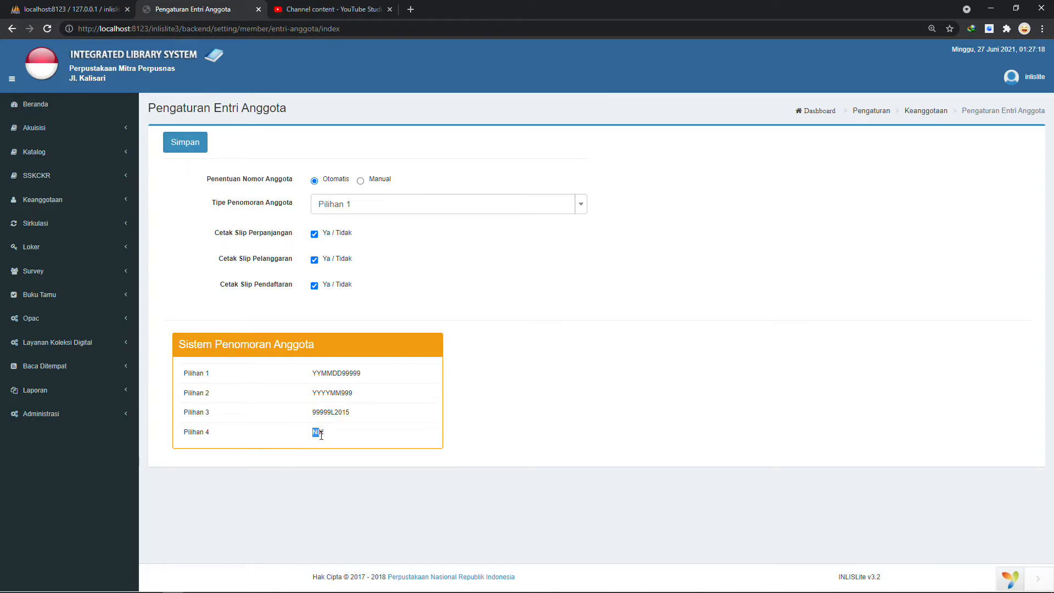
{"action": "double_click", "coordinate": [378, 179]}
{"action": "left_click", "coordinate": [361, 181]}
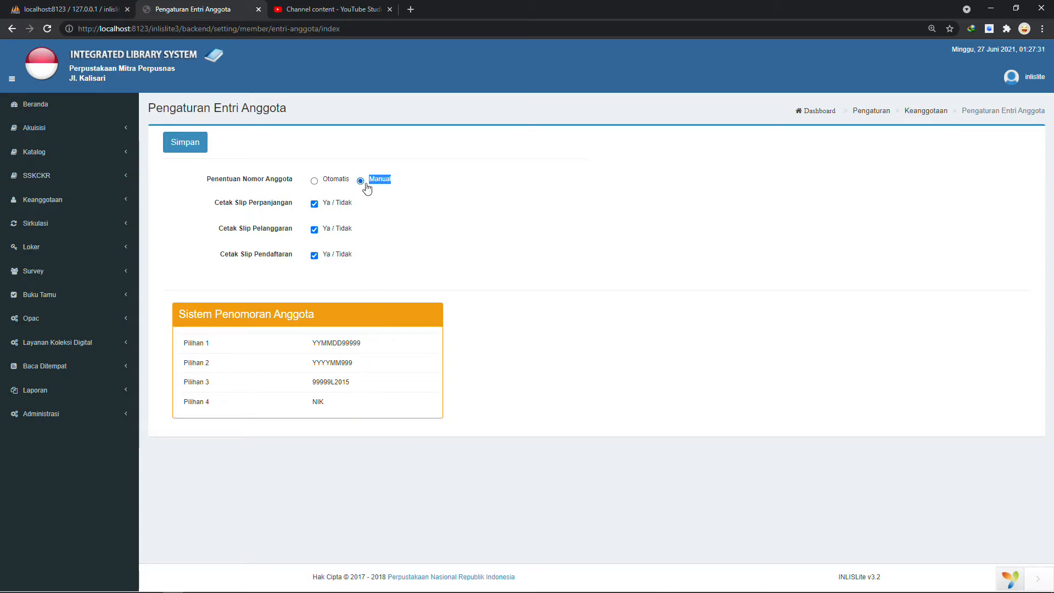
{"action": "left_click", "coordinate": [316, 183]}
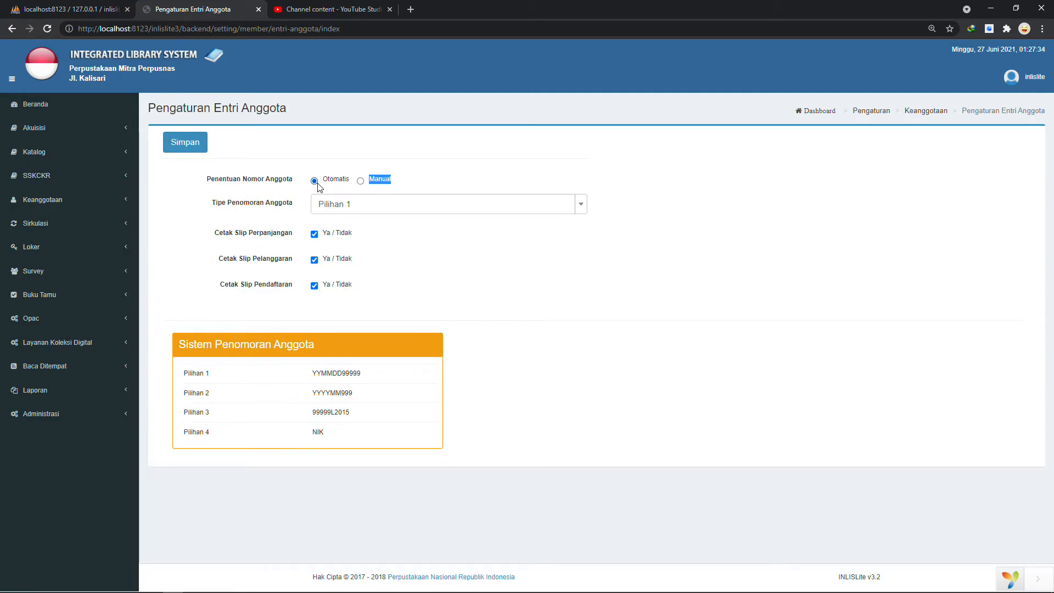
- Set the member numbering type to Pilihan 4 and save the member entry settings
{"action": "left_click", "coordinate": [368, 213]}
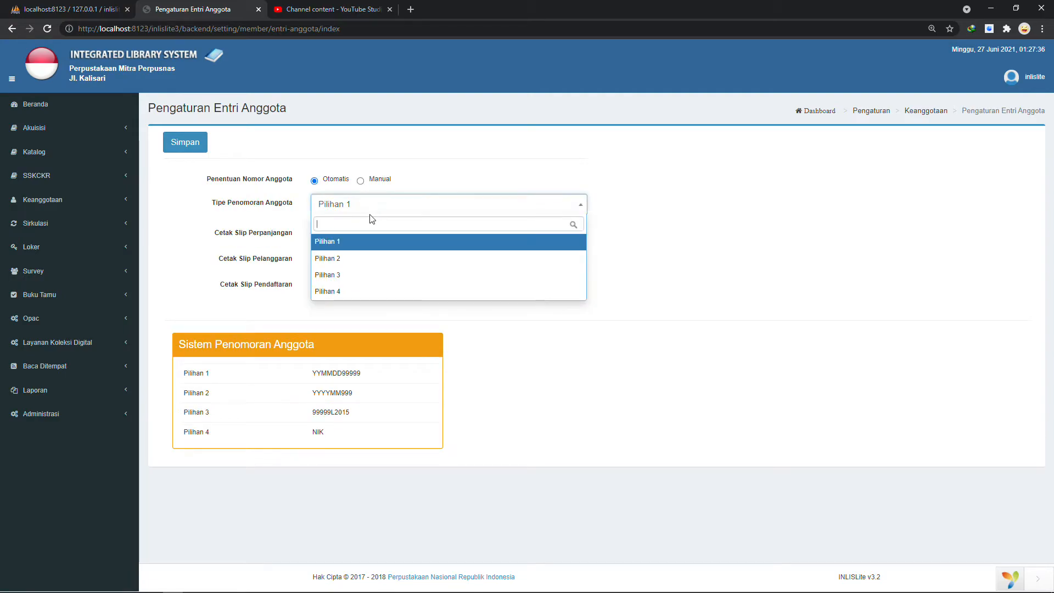
{"action": "left_click", "coordinate": [353, 295]}
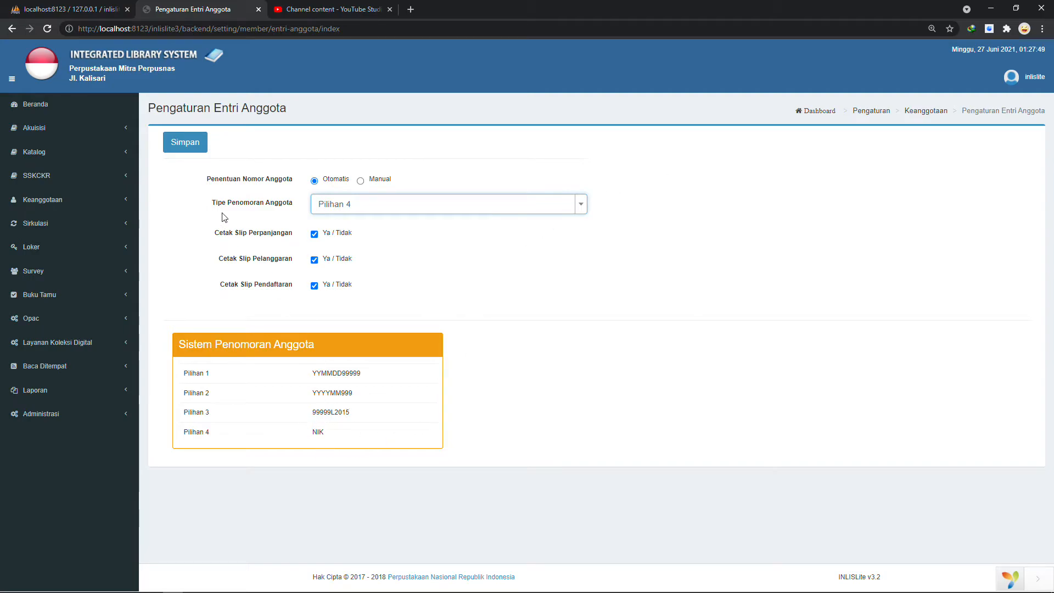
{"action": "left_click", "coordinate": [188, 149]}
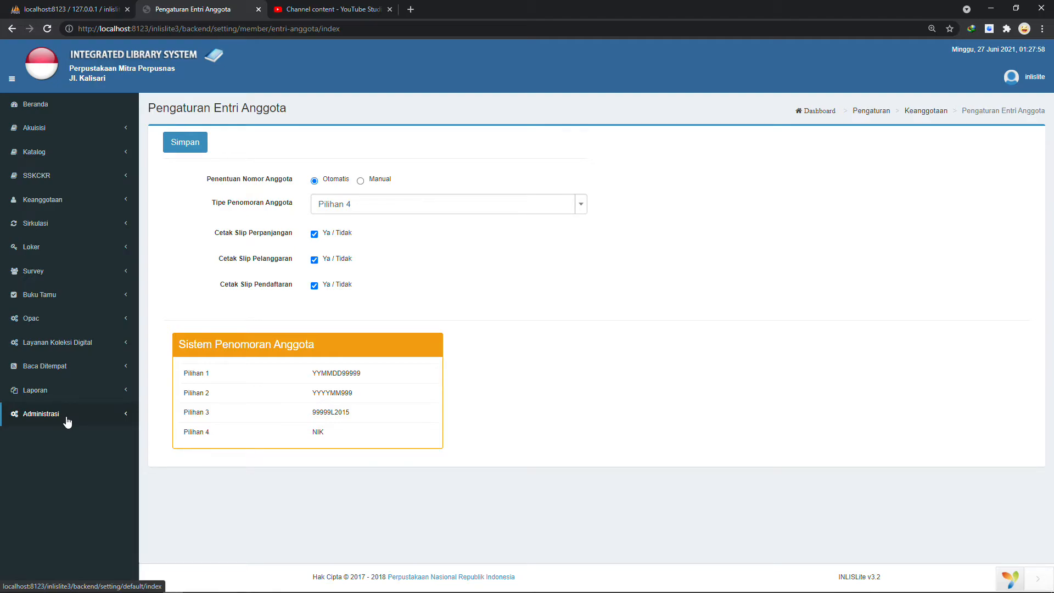
- Check the task list slide in PowerPoint again, return to the library system, and open the Jenis Anggota membership settings
{"action": "mouse_move", "coordinate": [233, 584]}
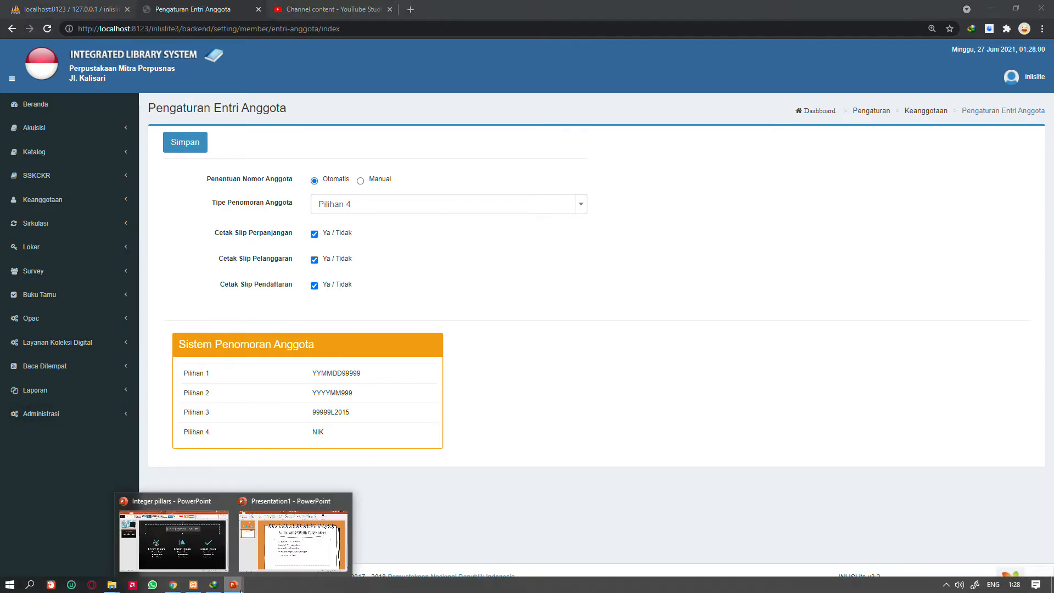
{"action": "left_click", "coordinate": [284, 562]}
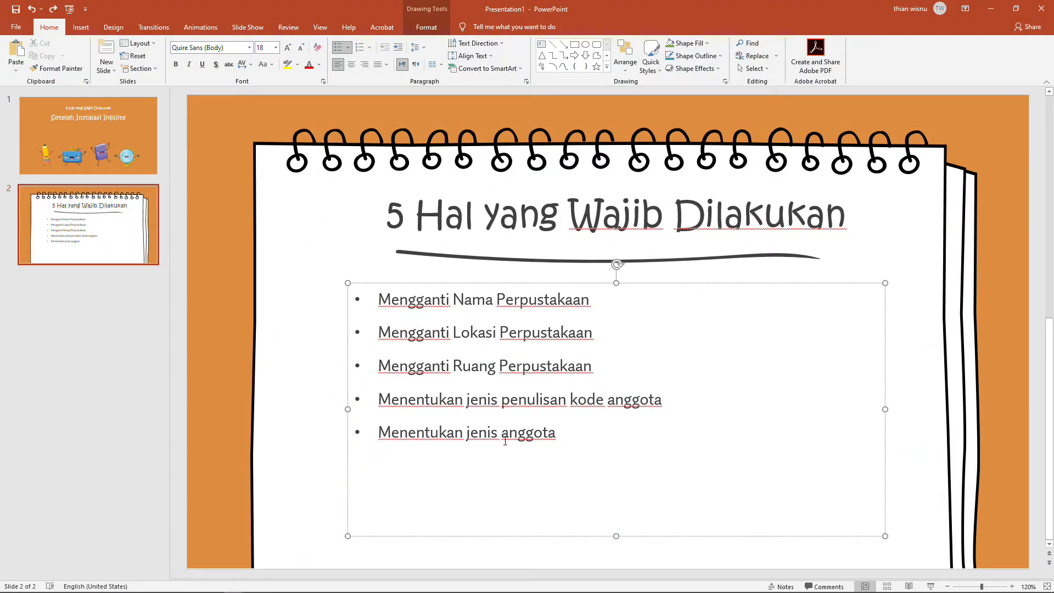
{"action": "left_click", "coordinate": [992, 8]}
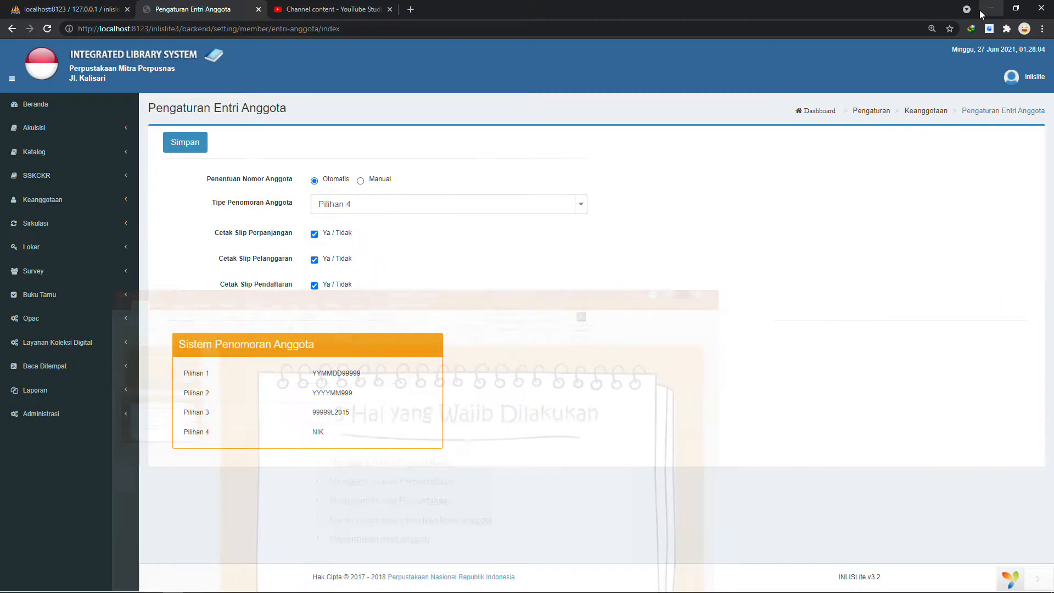
{"action": "left_click", "coordinate": [99, 417]}
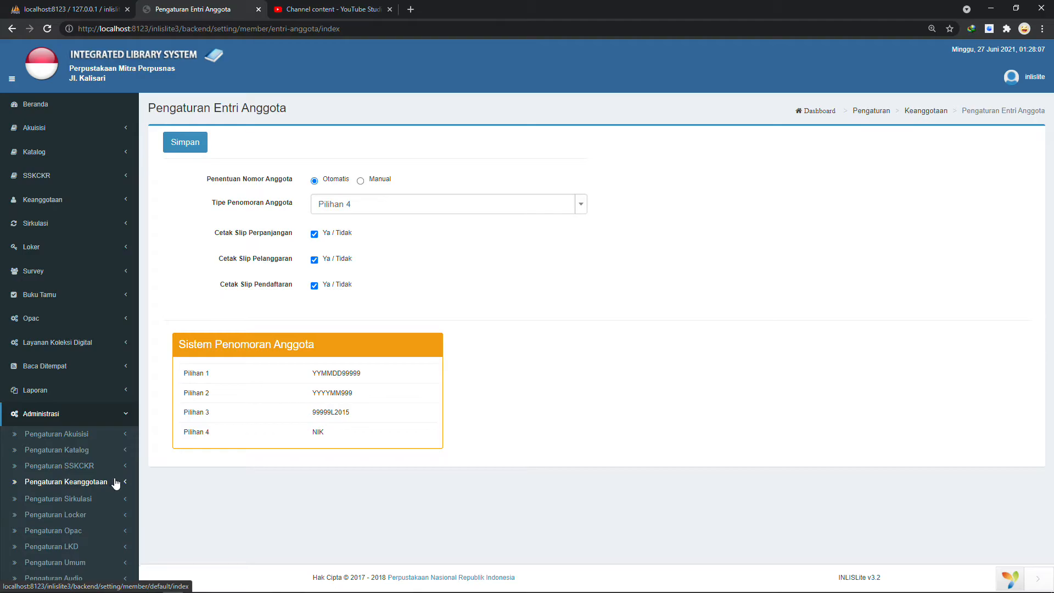
{"action": "left_click", "coordinate": [82, 481]}
{"action": "scroll", "coordinate": [181, 426], "scroll_direction": "down", "scroll_amount": 5}
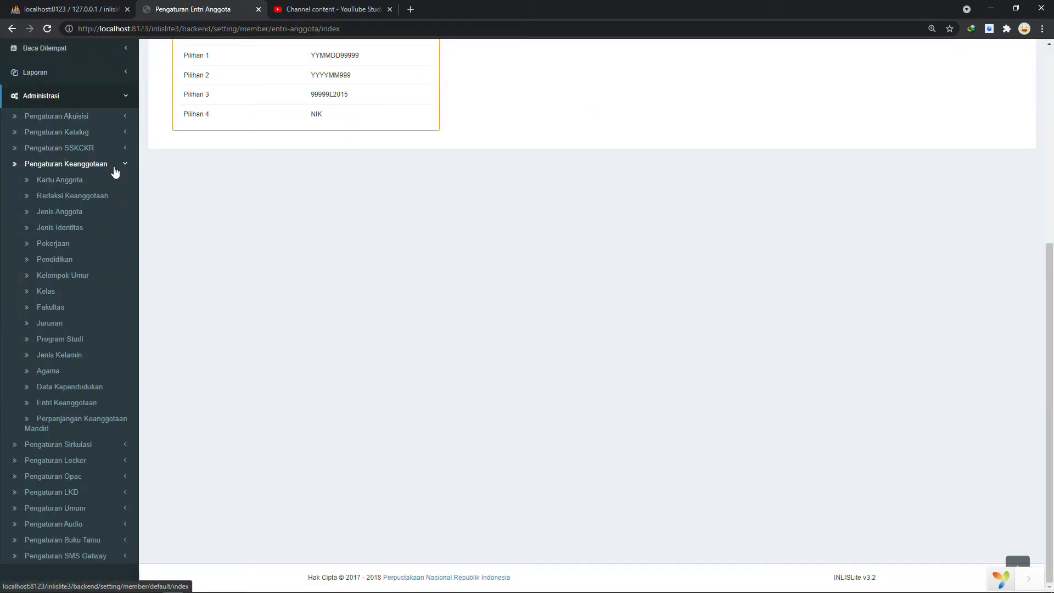
{"action": "left_click", "coordinate": [74, 214]}
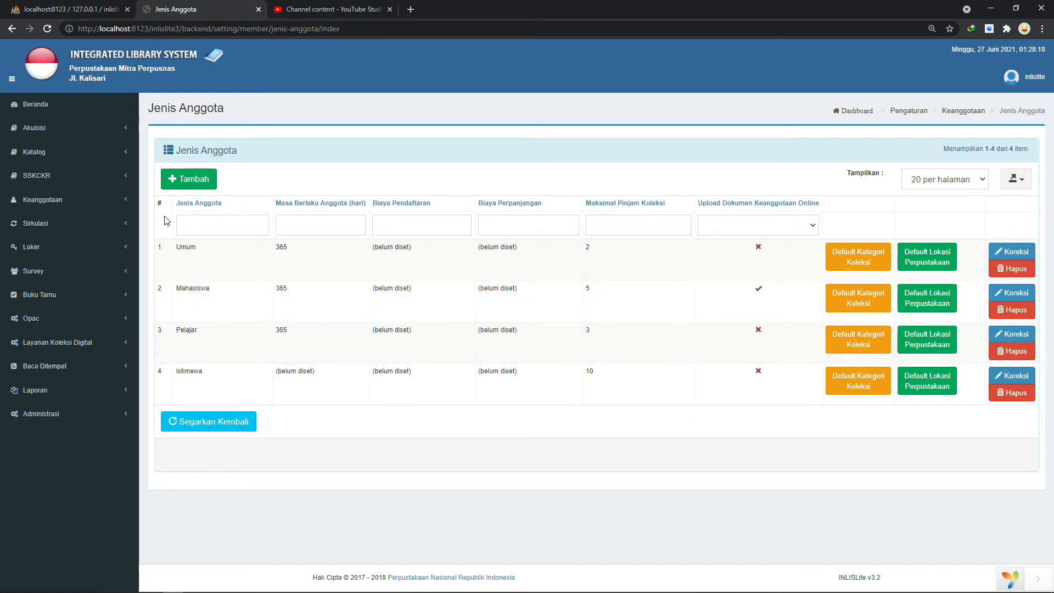
- Look over the blank form for adding a member type and cancel it without entering anything
{"action": "left_click", "coordinate": [181, 183]}
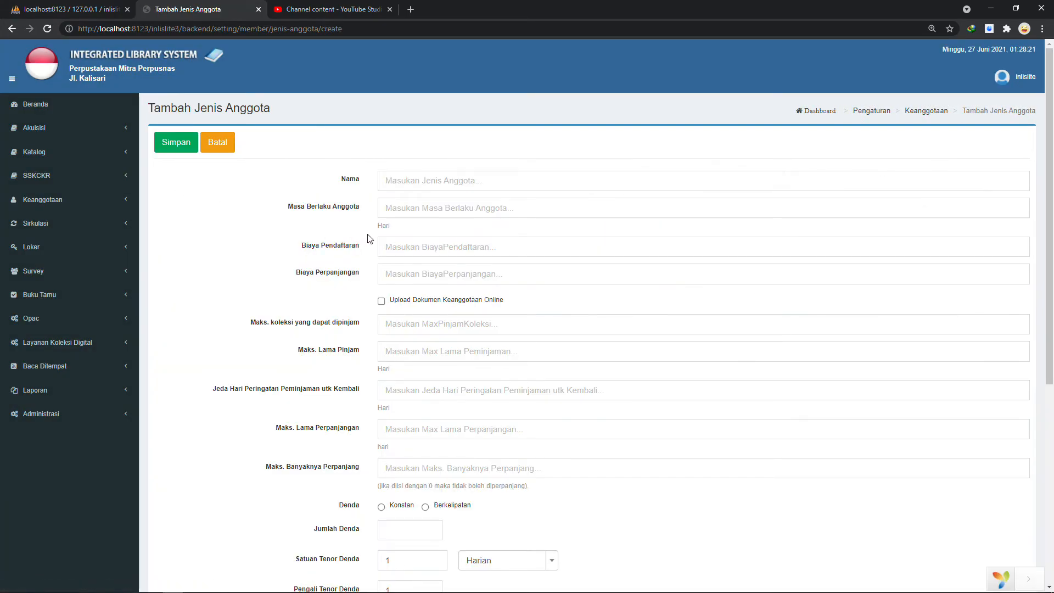
{"action": "left_click", "coordinate": [222, 150]}
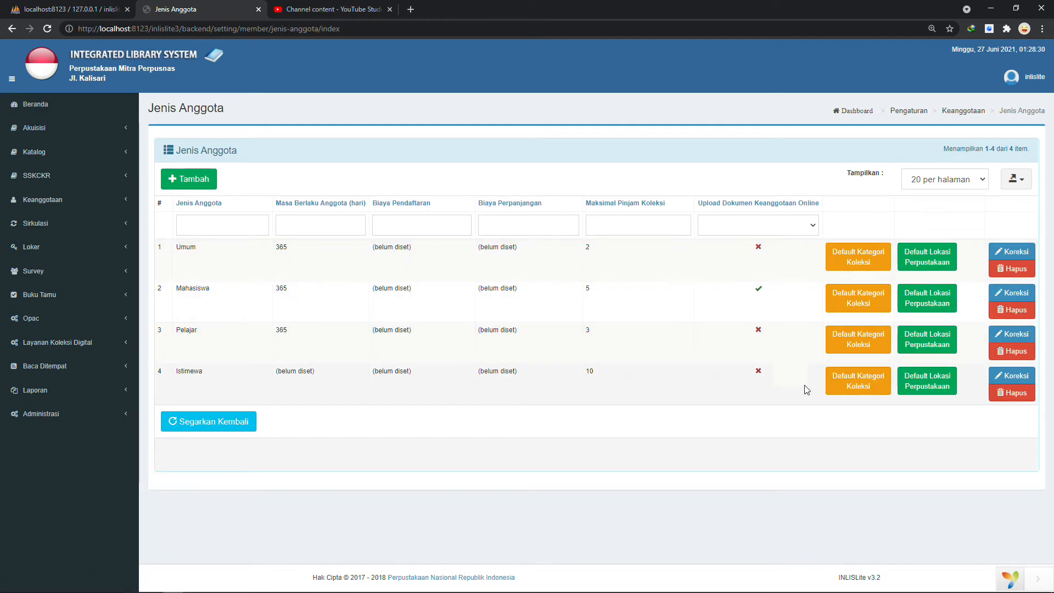
- Open the Umum member type for correction and change its name to Guru
{"action": "left_click", "coordinate": [1008, 253]}
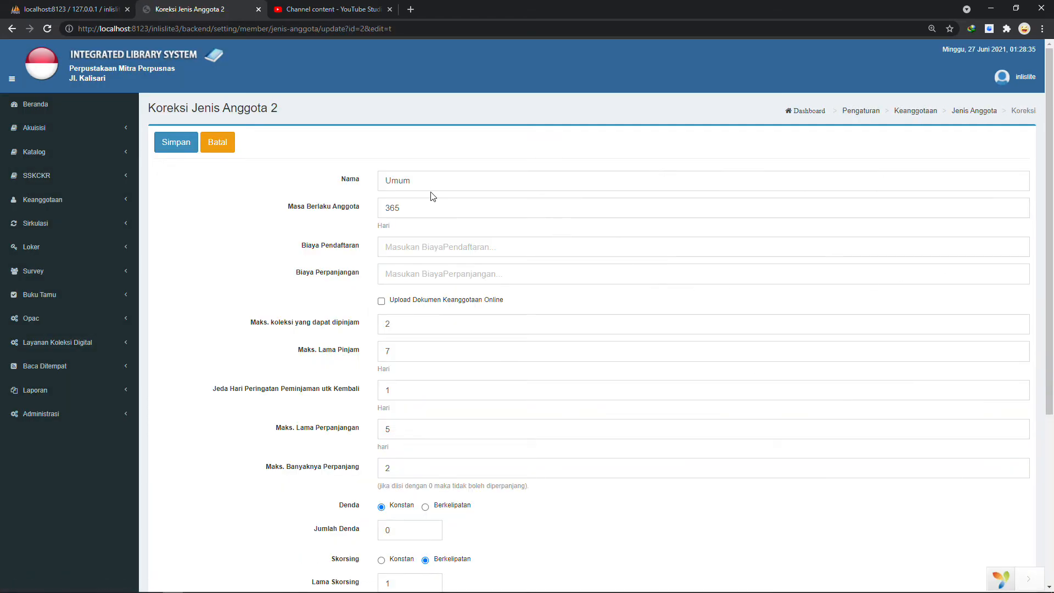
{"action": "left_click", "coordinate": [365, 181]}
{"action": "type", "text": "Guru"}
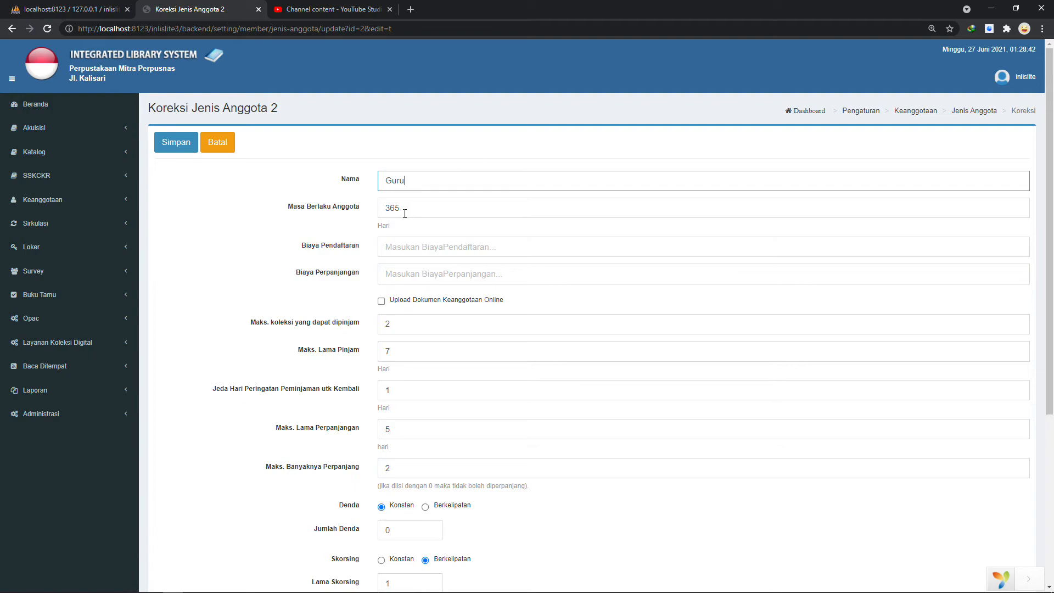
{"action": "left_click", "coordinate": [384, 247]}
{"action": "left_click", "coordinate": [390, 268]}
{"action": "left_click", "coordinate": [404, 252]}
{"action": "scroll", "coordinate": [408, 265], "scroll_direction": "down", "scroll_amount": 5}
{"action": "scroll", "coordinate": [408, 270], "scroll_direction": "up", "scroll_amount": 5}
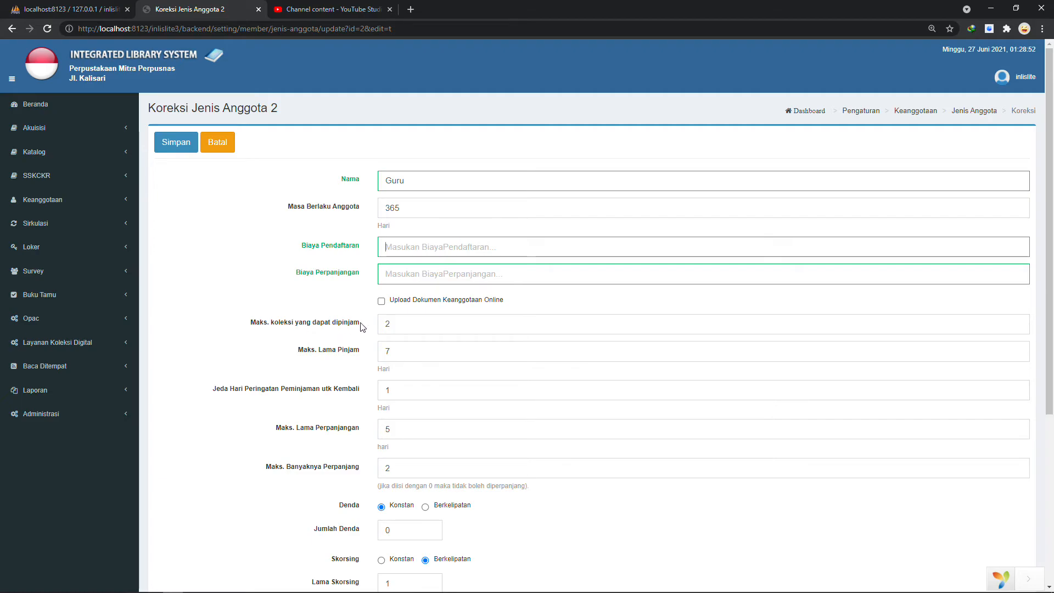
- Set the Guru member type's maximum borrowable collections to 10 and its maximum loan period to 30 days
{"action": "left_click_drag", "start_coordinate": [427, 329], "coordinate": [365, 334]}
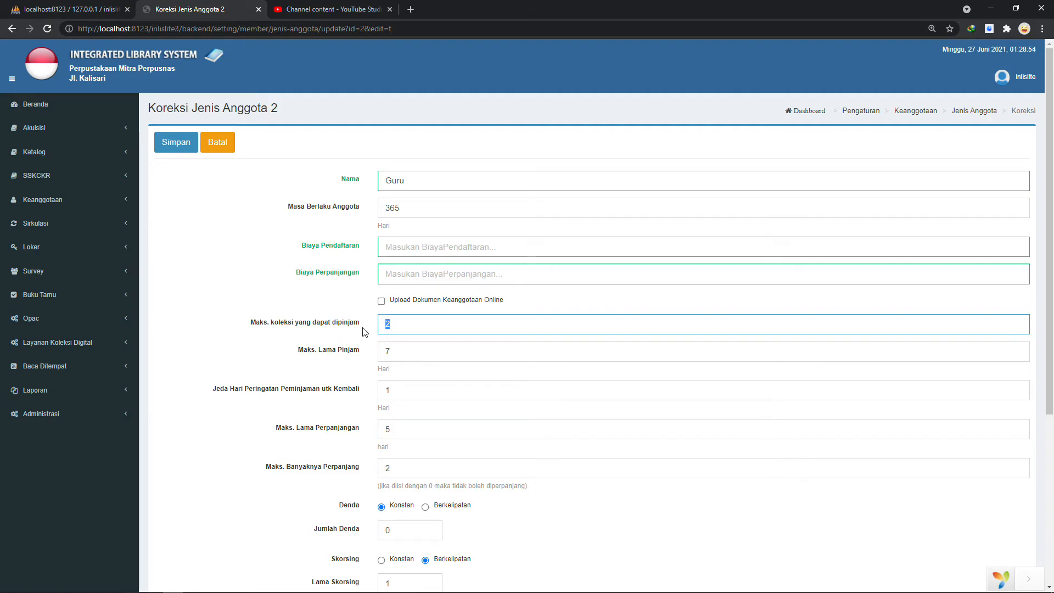
{"action": "type", "text": "10"}
{"action": "left_click_drag", "start_coordinate": [410, 356], "coordinate": [379, 355]}
{"action": "type", "text": "30"}
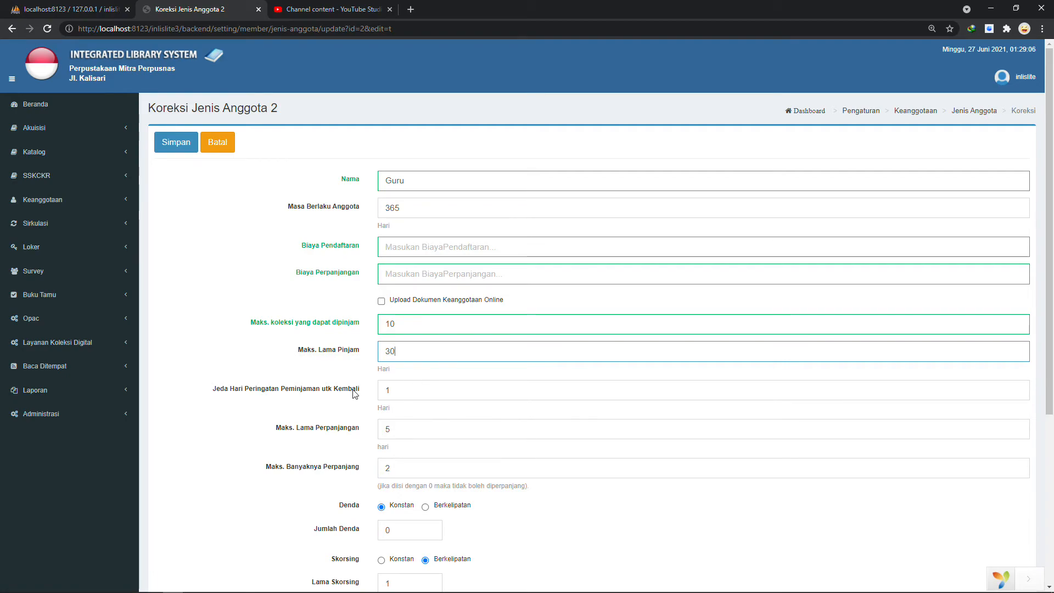
- Set the Guru member type's maximum renewal period (Maks. Lama Perpanjangan) to 7 days and save the record
{"action": "scroll", "coordinate": [379, 394], "scroll_direction": "down", "scroll_amount": 5}
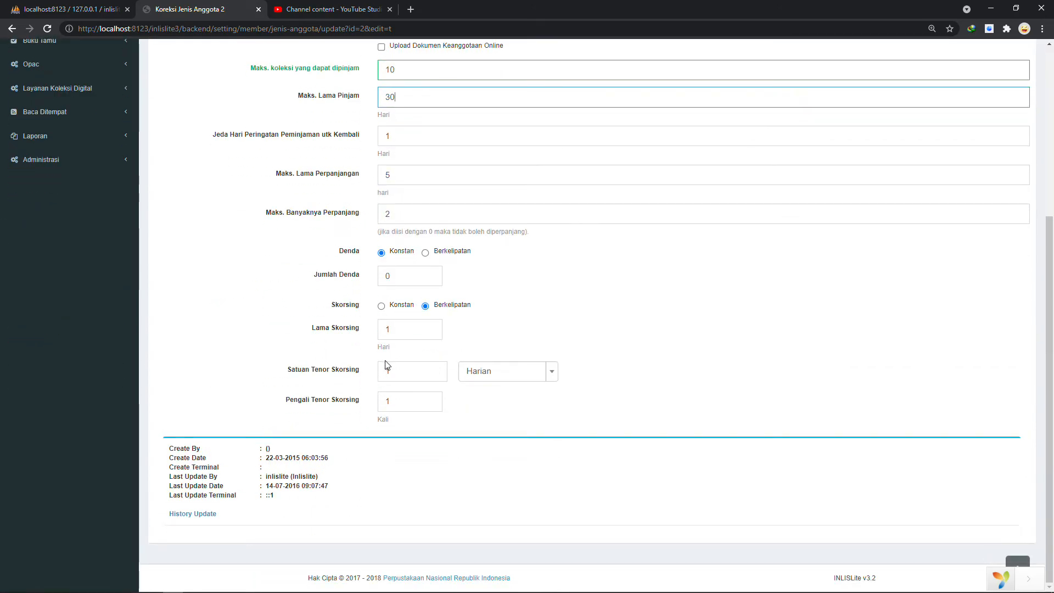
{"action": "double_click", "coordinate": [378, 135]}
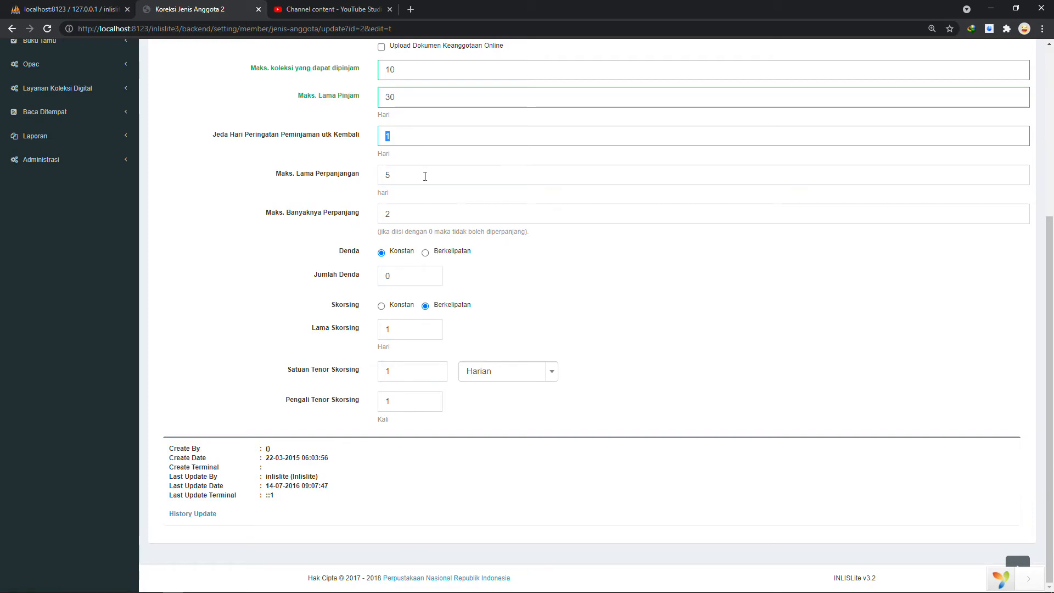
{"action": "scroll", "coordinate": [404, 174], "scroll_direction": "up", "scroll_amount": 5}
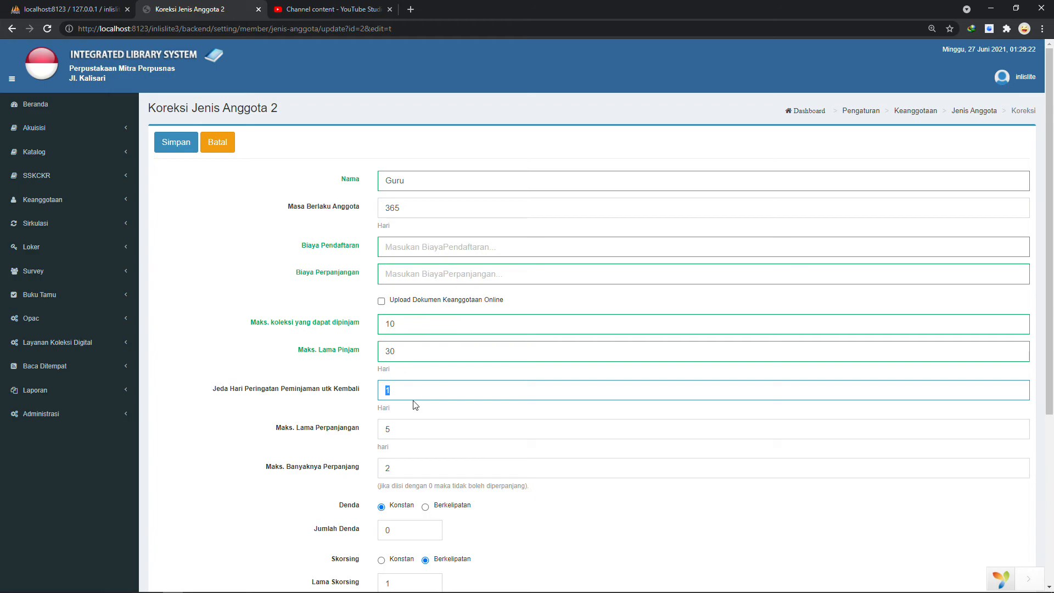
{"action": "scroll", "coordinate": [413, 396], "scroll_direction": "down", "scroll_amount": 2}
{"action": "scroll", "coordinate": [411, 390], "scroll_direction": "down", "scroll_amount": 3}
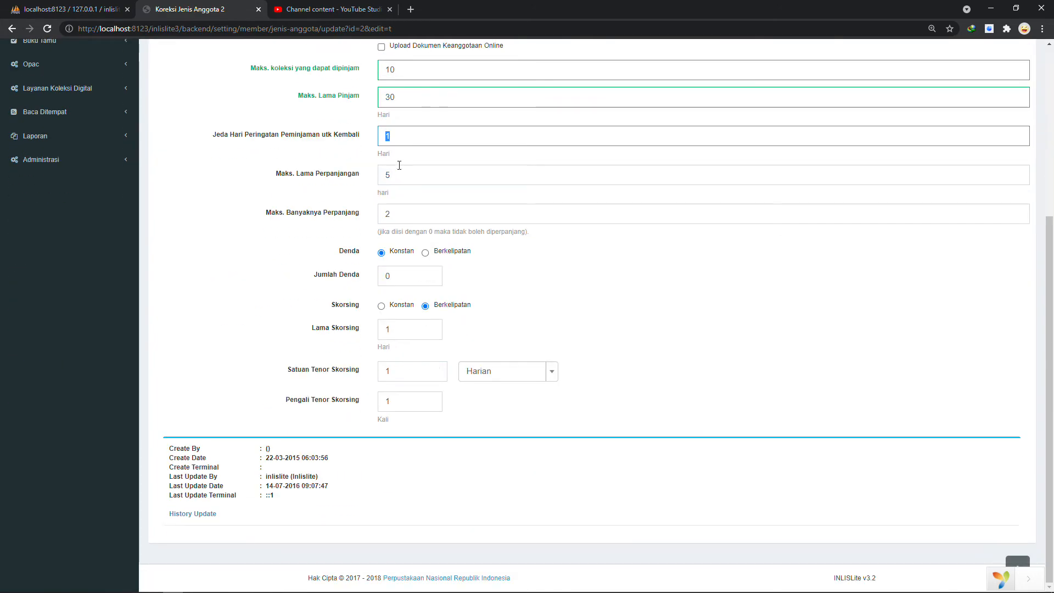
{"action": "left_click", "coordinate": [407, 177]}
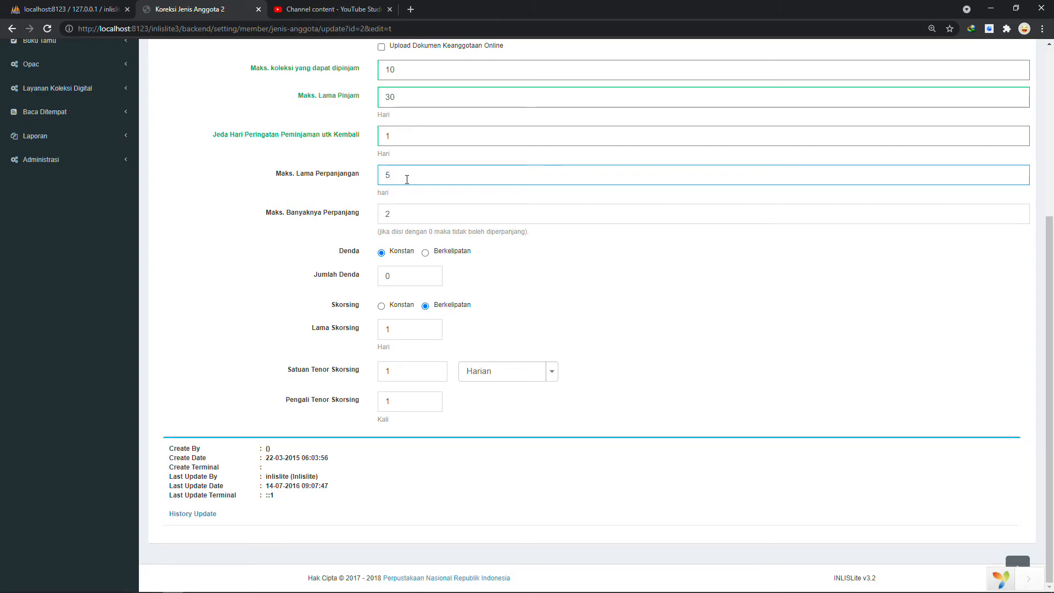
{"action": "double_click", "coordinate": [390, 183]}
{"action": "double_click", "coordinate": [385, 215]}
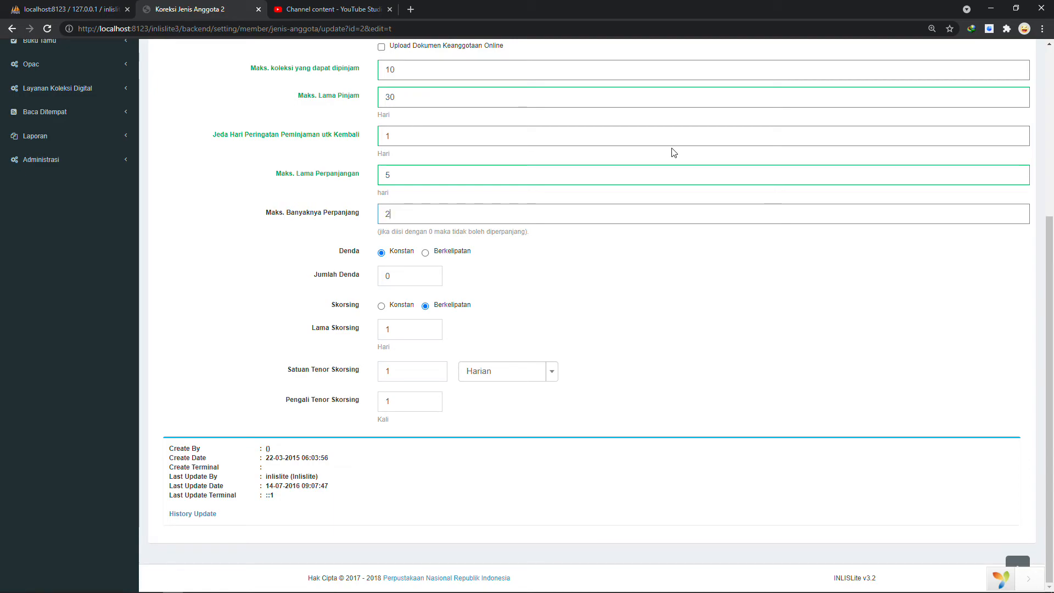
{"action": "double_click", "coordinate": [408, 174]}
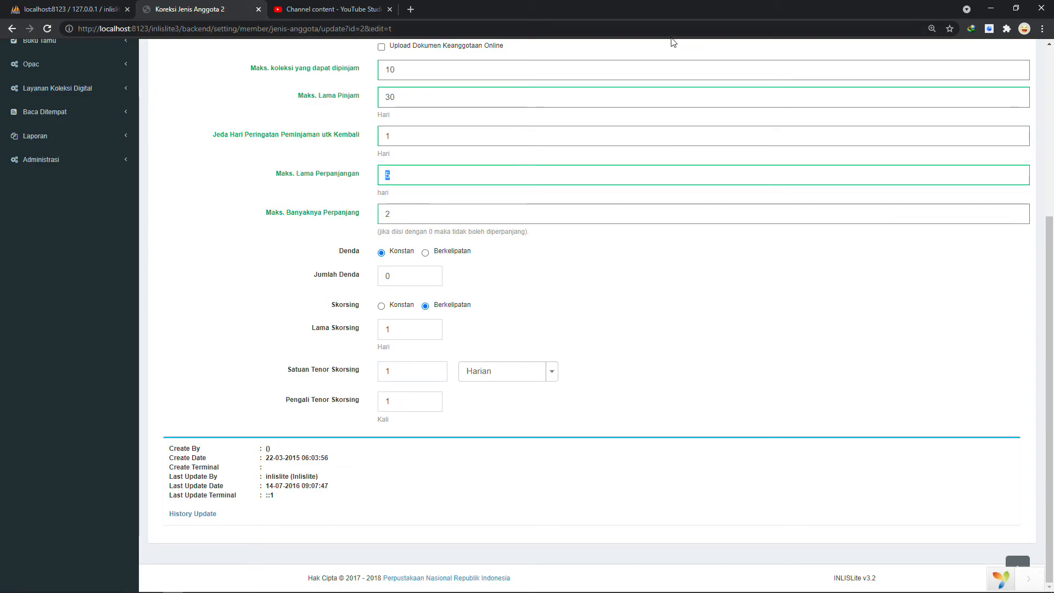
{"action": "type", "text": "7"}
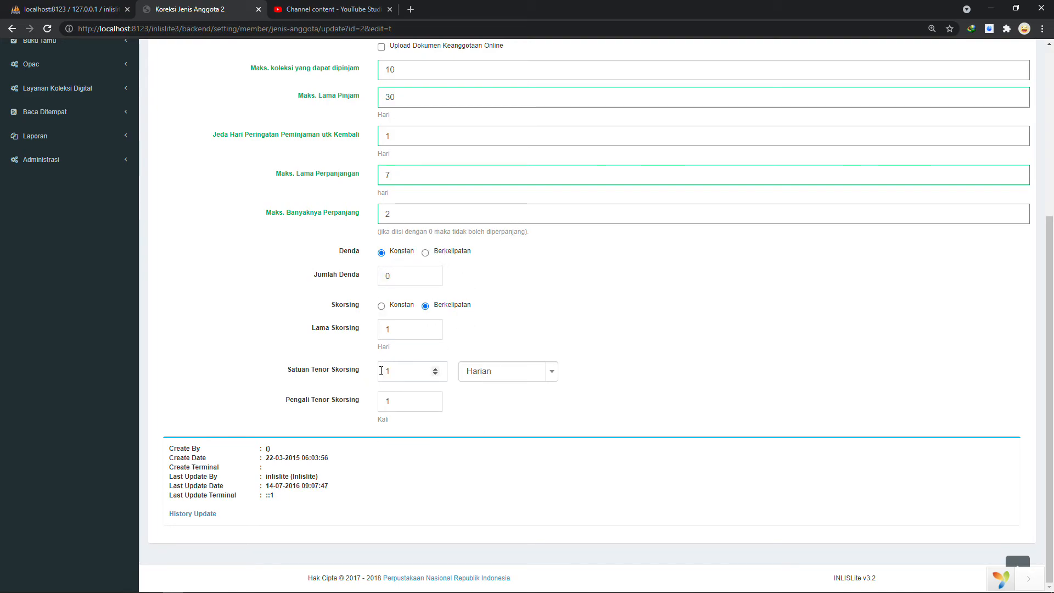
{"action": "scroll", "coordinate": [381, 371], "scroll_direction": "up", "scroll_amount": 5}
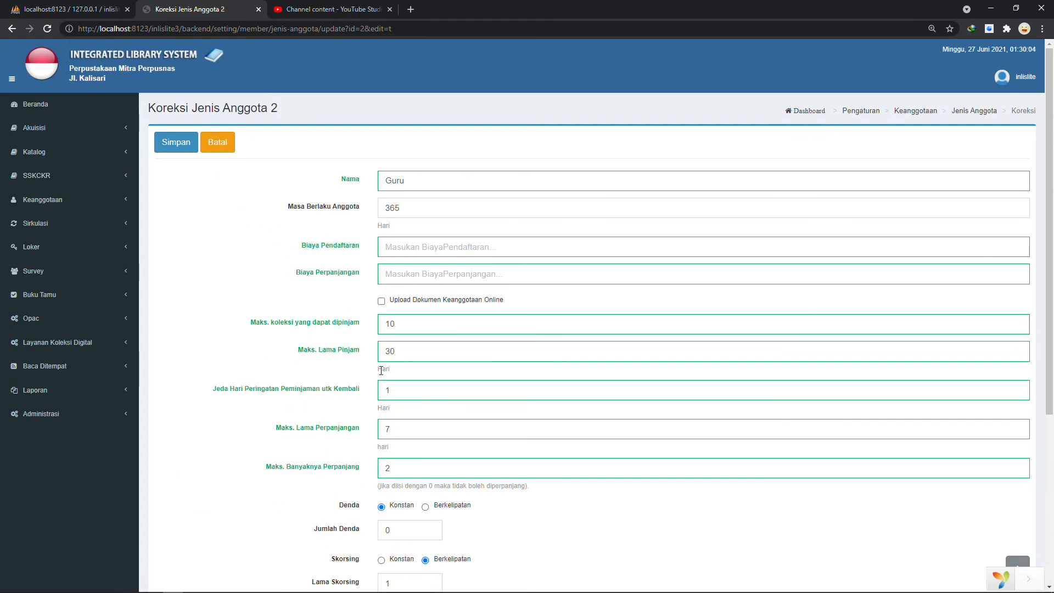
{"action": "left_click", "coordinate": [164, 143]}
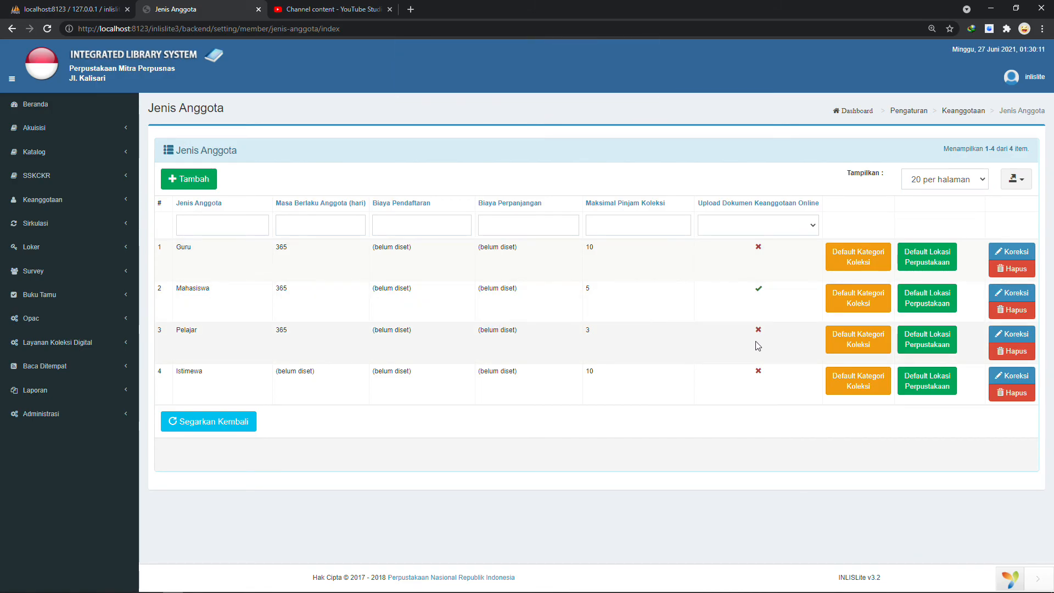
- Open the Pelajar member type for correction, review its loan and renewal limits, and save the record
{"action": "left_click", "coordinate": [997, 339]}
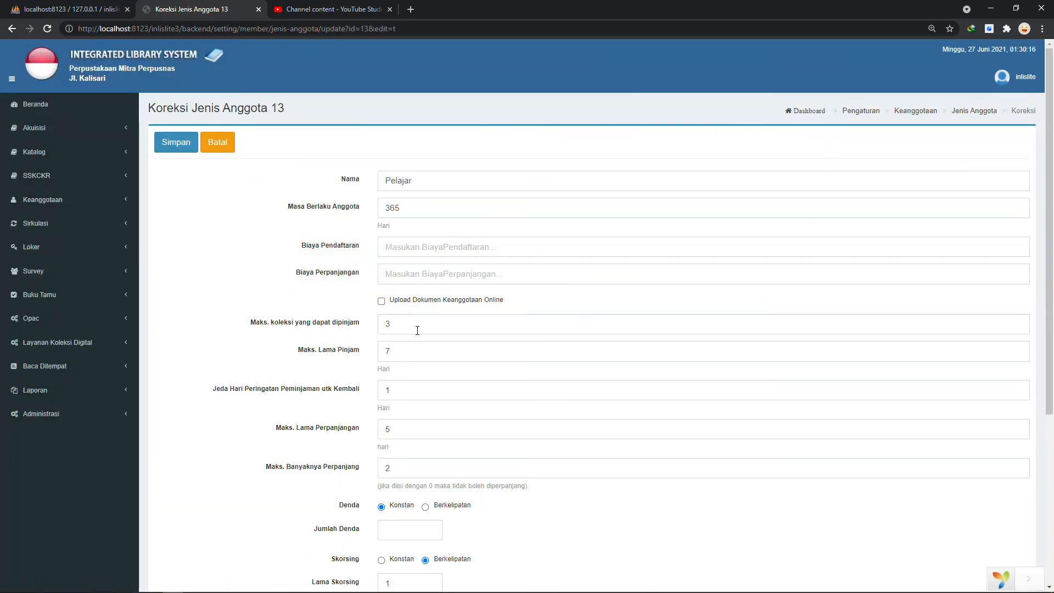
{"action": "double_click", "coordinate": [422, 332]}
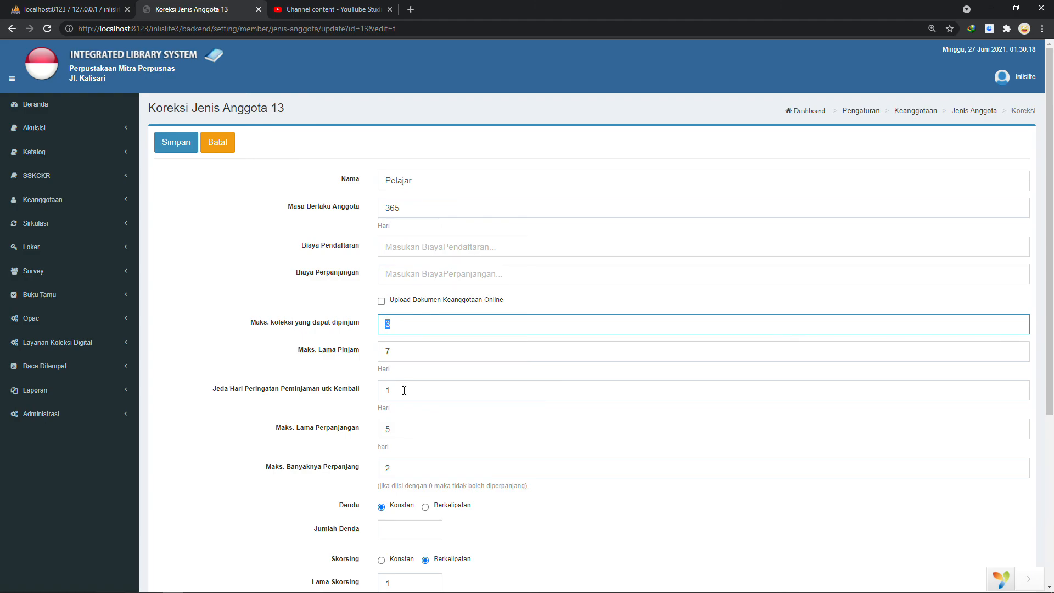
{"action": "double_click", "coordinate": [400, 351]}
{"action": "scroll", "coordinate": [436, 464], "scroll_direction": "down", "scroll_amount": 5}
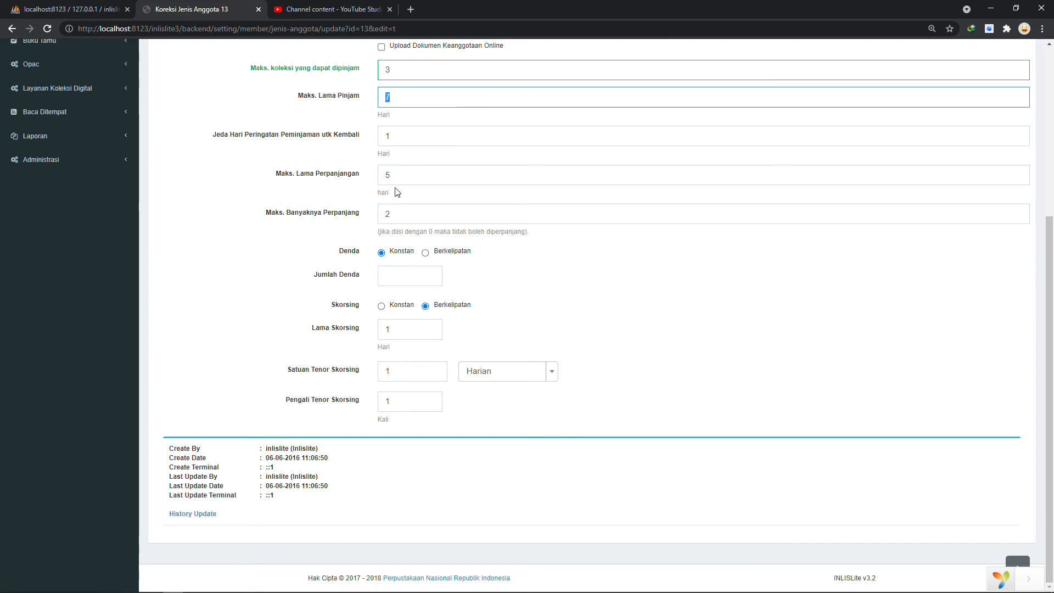
{"action": "scroll", "coordinate": [391, 369], "scroll_direction": "up", "scroll_amount": 5}
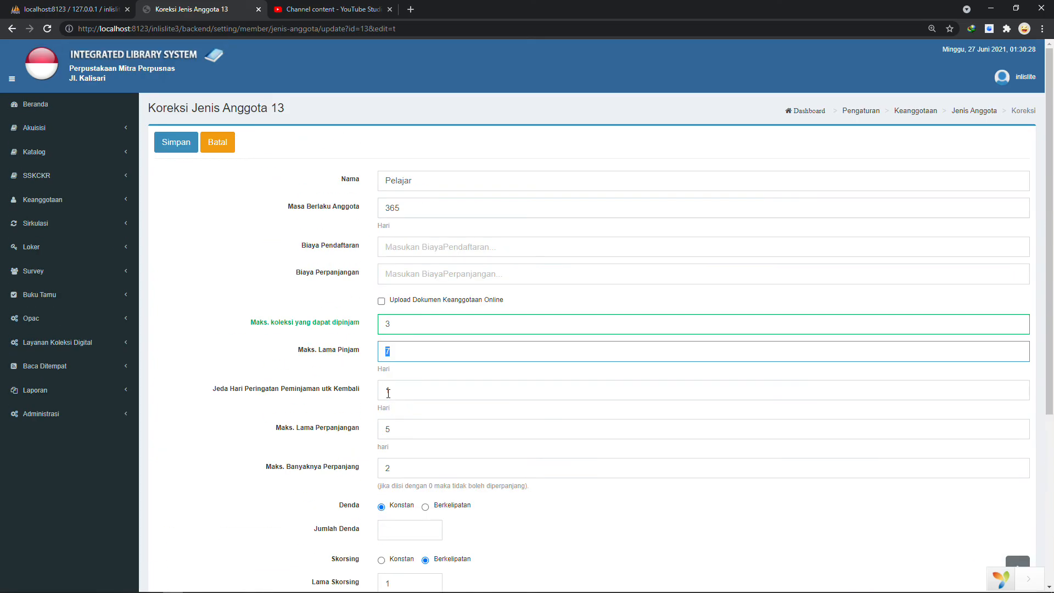
{"action": "left_click", "coordinate": [192, 146]}
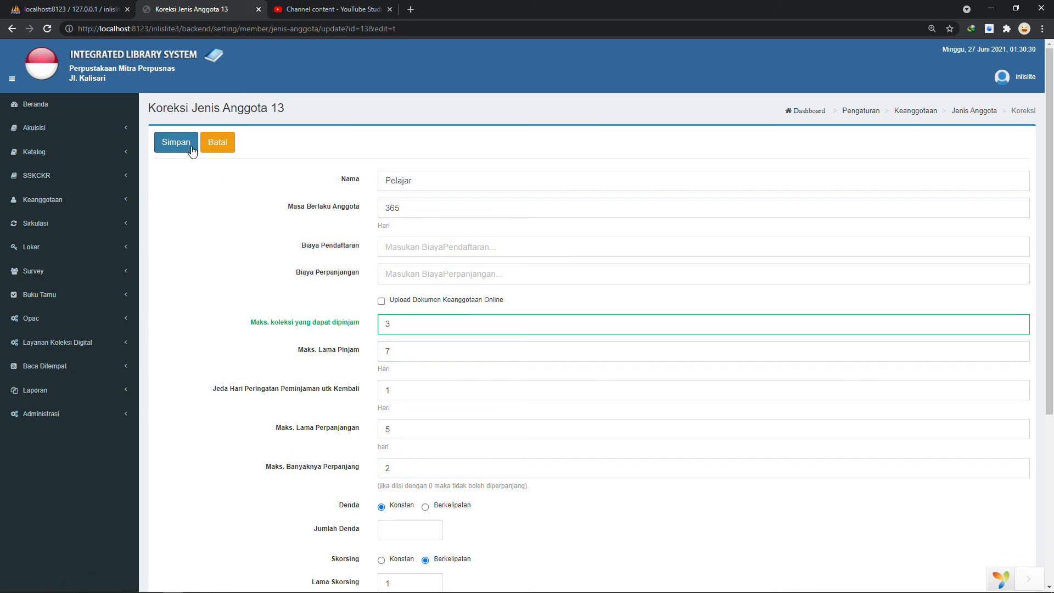